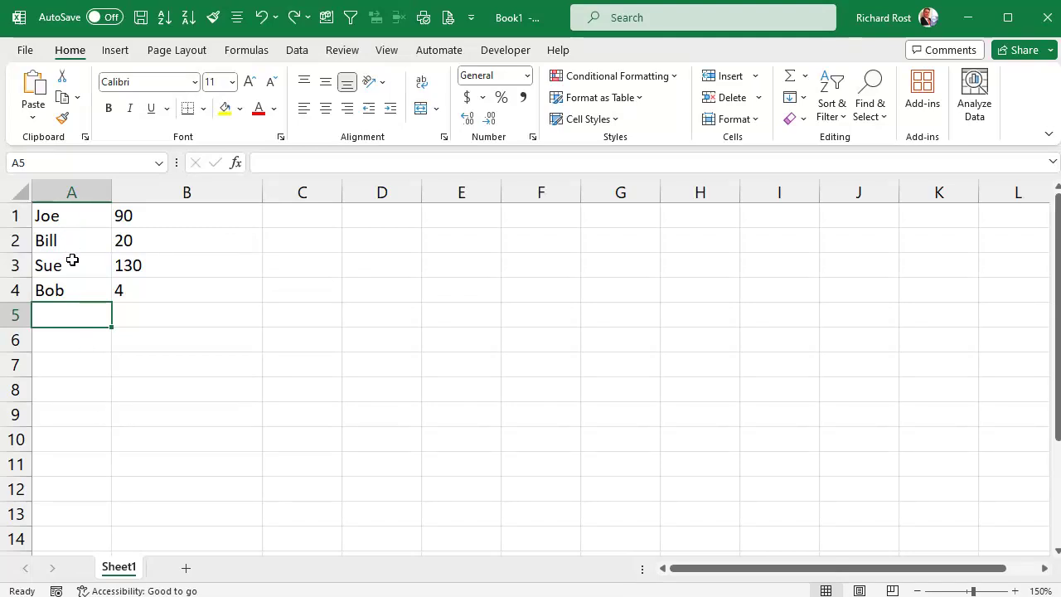
Apply green Gradient Fill data bars to the values in B1:B4.
left_click(152, 217)
left_click_drag(156, 248, 158, 299)
left_click(170, 343)
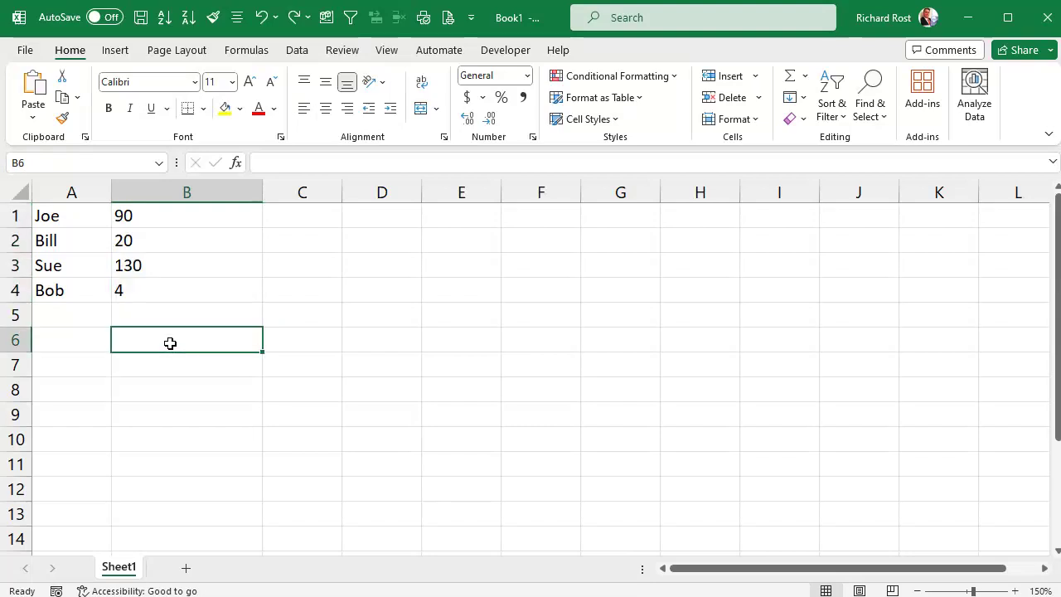
left_click_drag(194, 220, 194, 287)
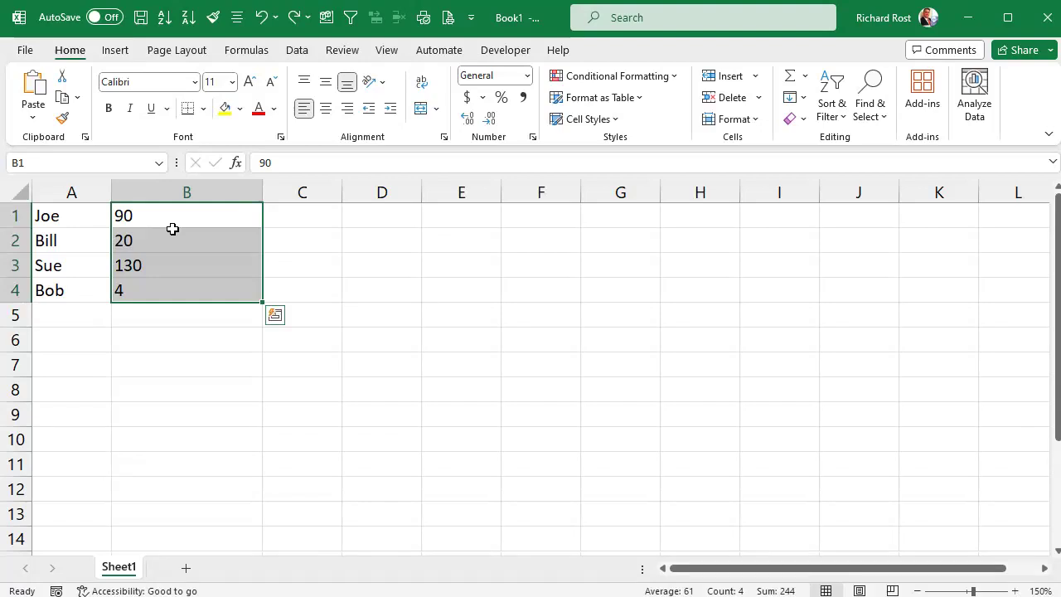
left_click(634, 76)
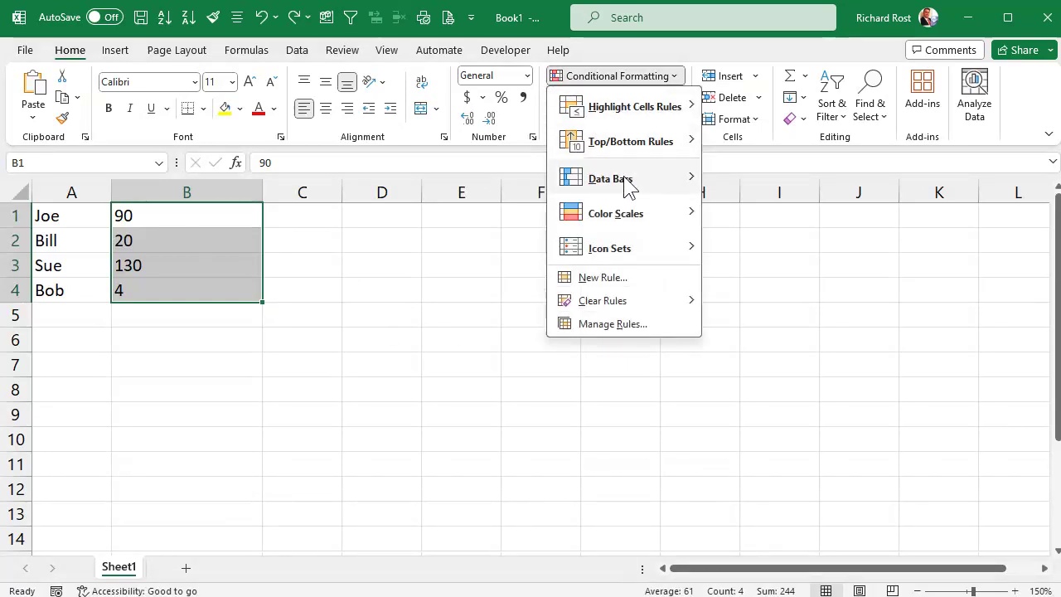
mouse_move(628, 184)
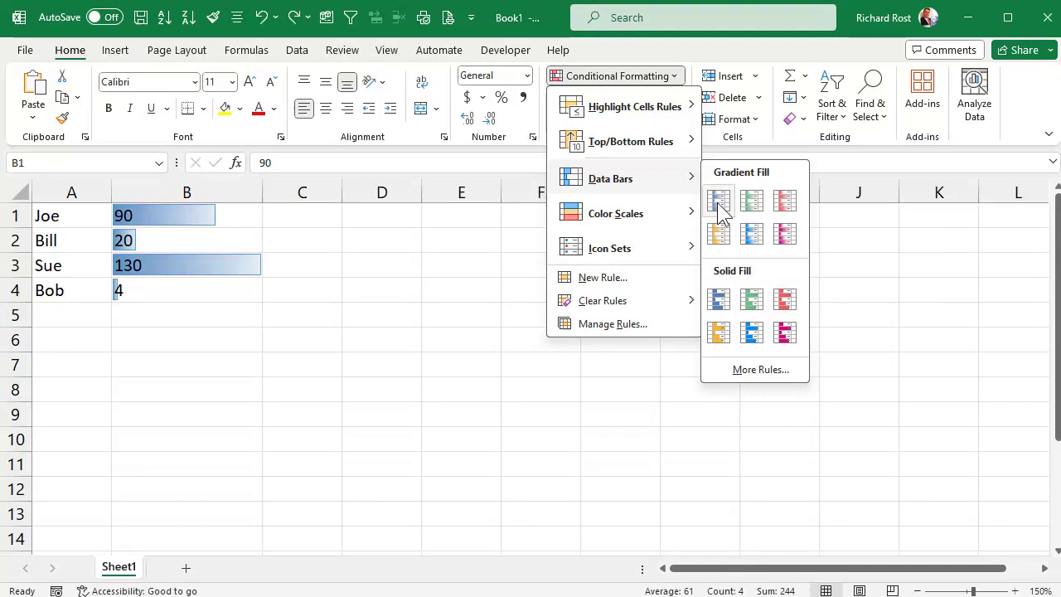
left_click(751, 201)
left_click(412, 315)
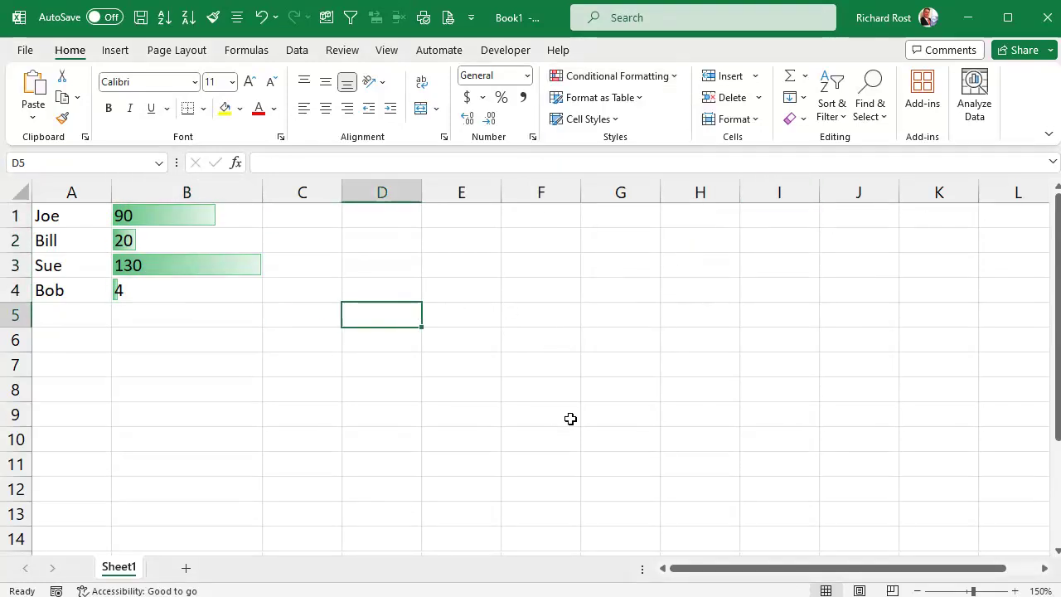
Change cell B4 to 45.
left_click(173, 290)
type("45")
key("Return")
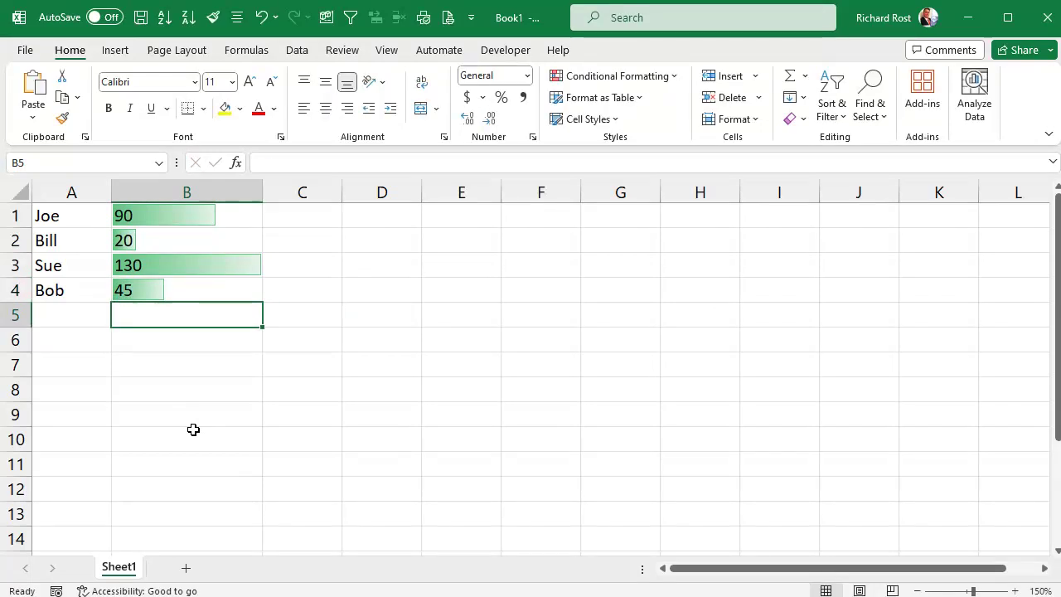
left_click(76, 339)
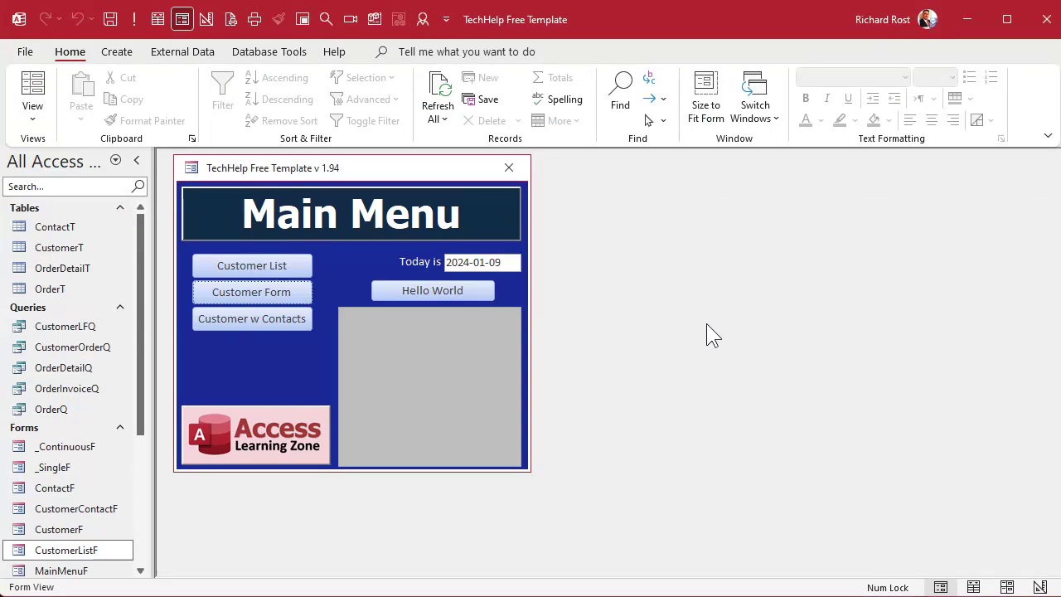
Open the CustomerT table in Design View.
left_click(275, 263)
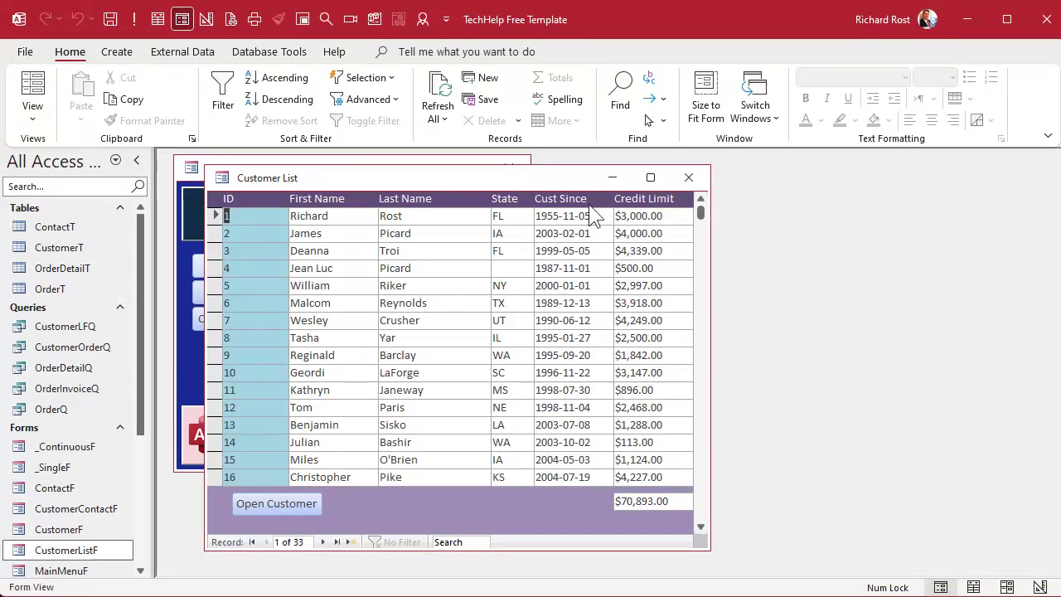
left_click(688, 177)
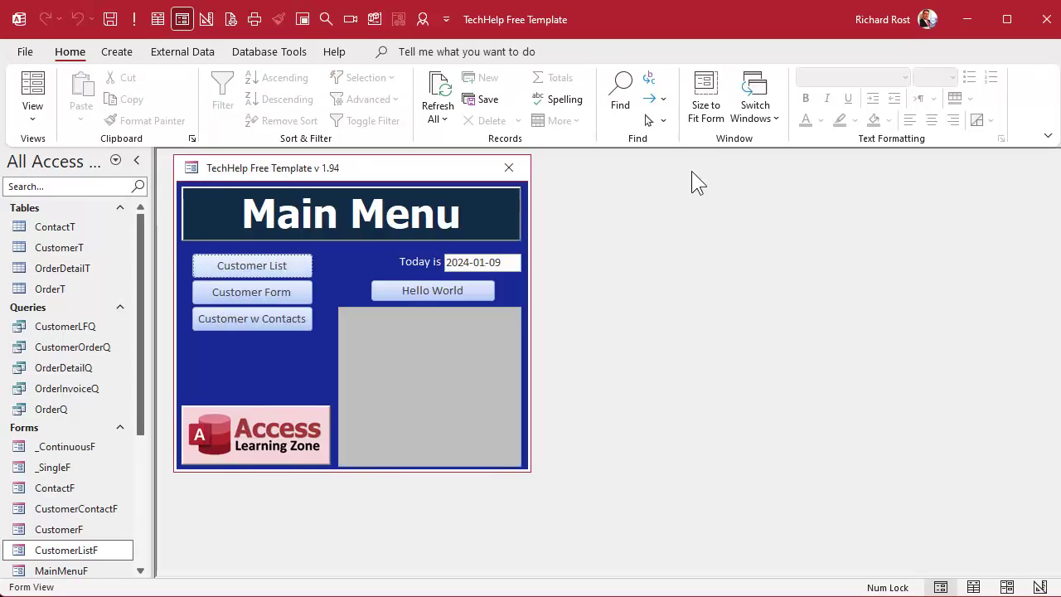
left_click(62, 247)
right_click(63, 247)
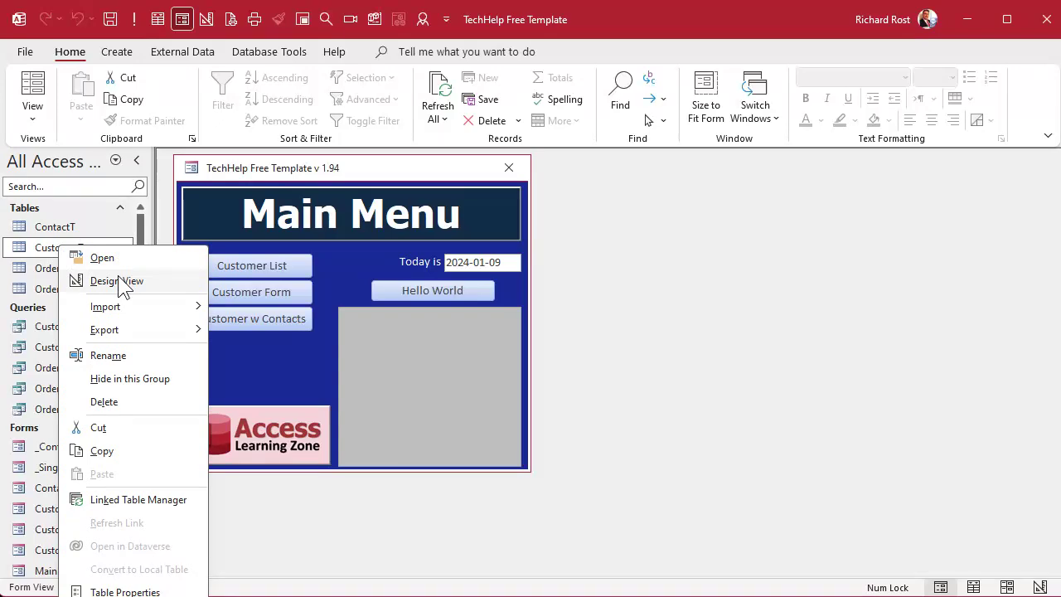
left_click(116, 281)
Add a Number field named Completed to CustomerT, then reopen the Customer List form.
scroll(269, 267, "down", 4)
left_click(260, 259)
type("Completed")
key("Tab")
type("Number")
key("Tab")
key("Tab")
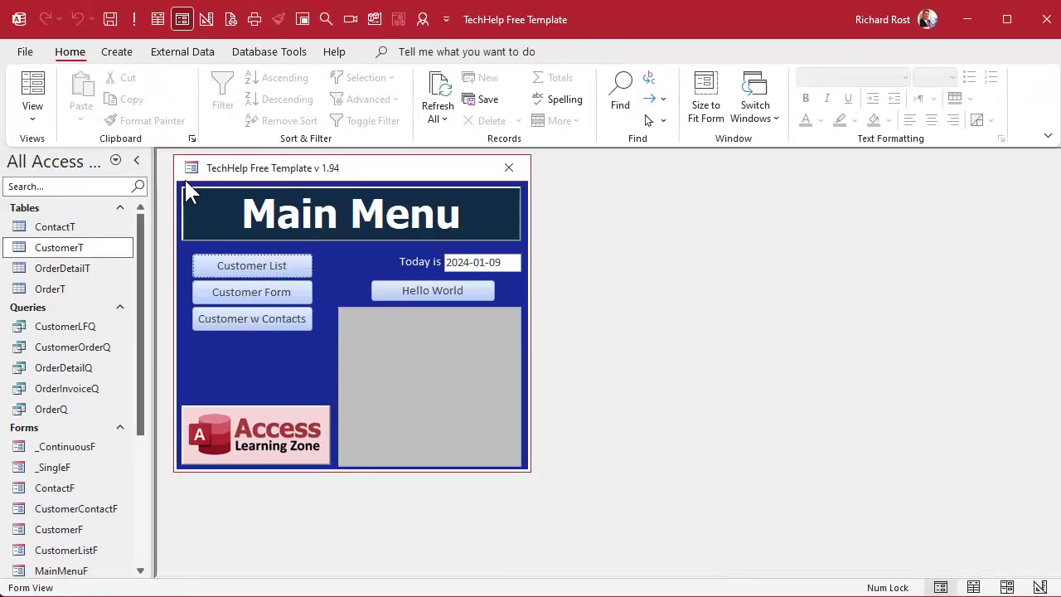
left_click(251, 266)
right_click(466, 178)
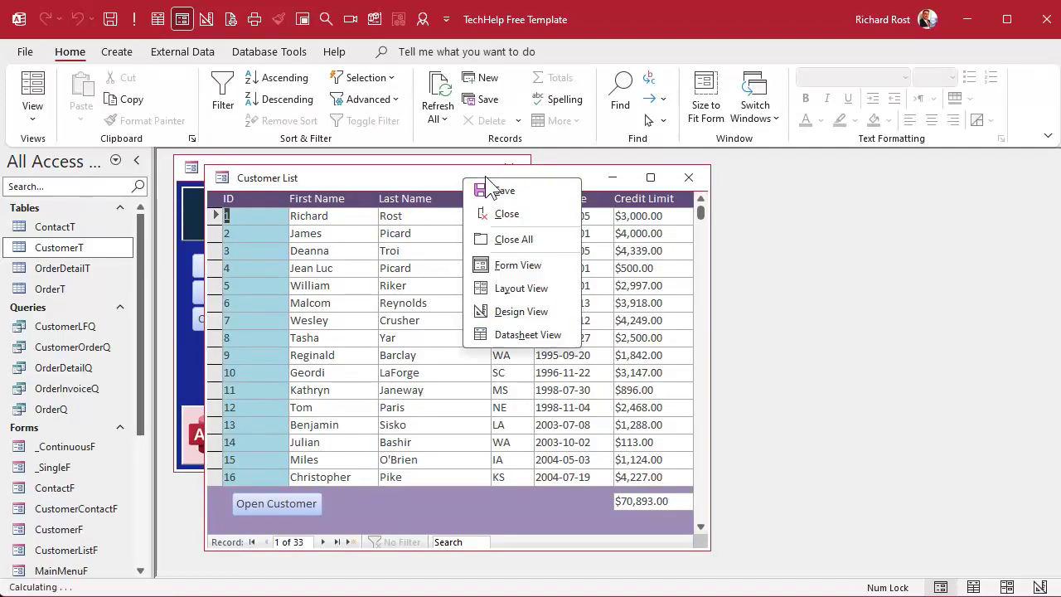
In Design View, delete the State, Cust Since and Credit Limit columns.
left_click(513, 314)
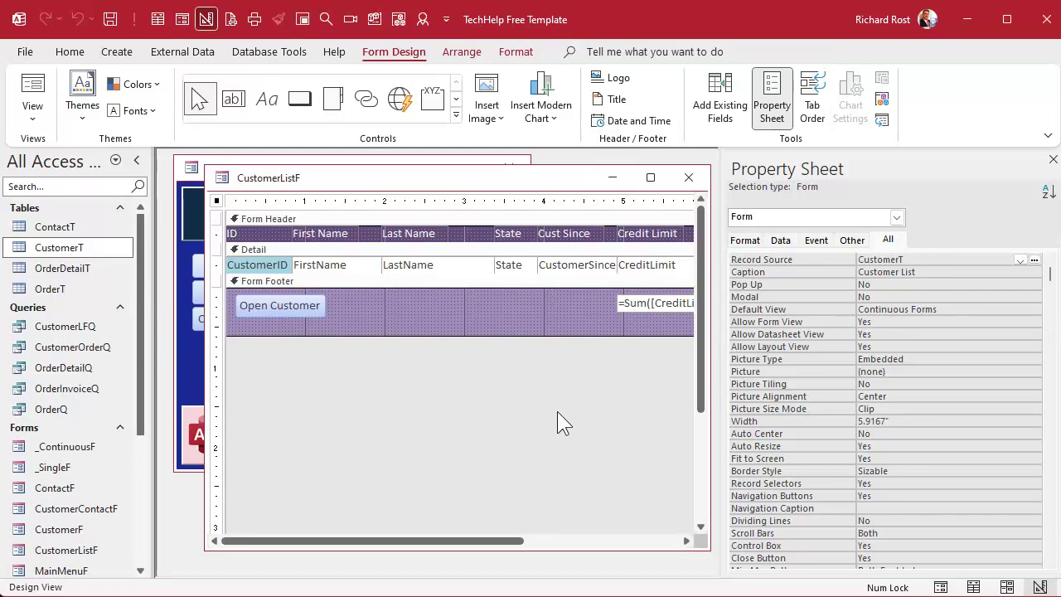
left_click(517, 201)
left_click_drag(516, 201, 678, 201)
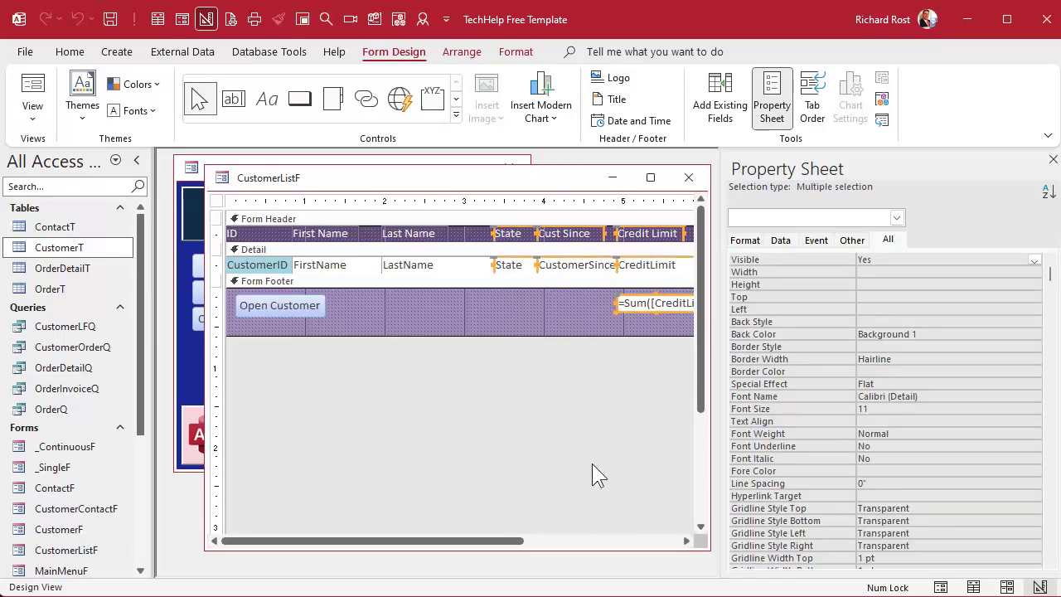
key("Delete")
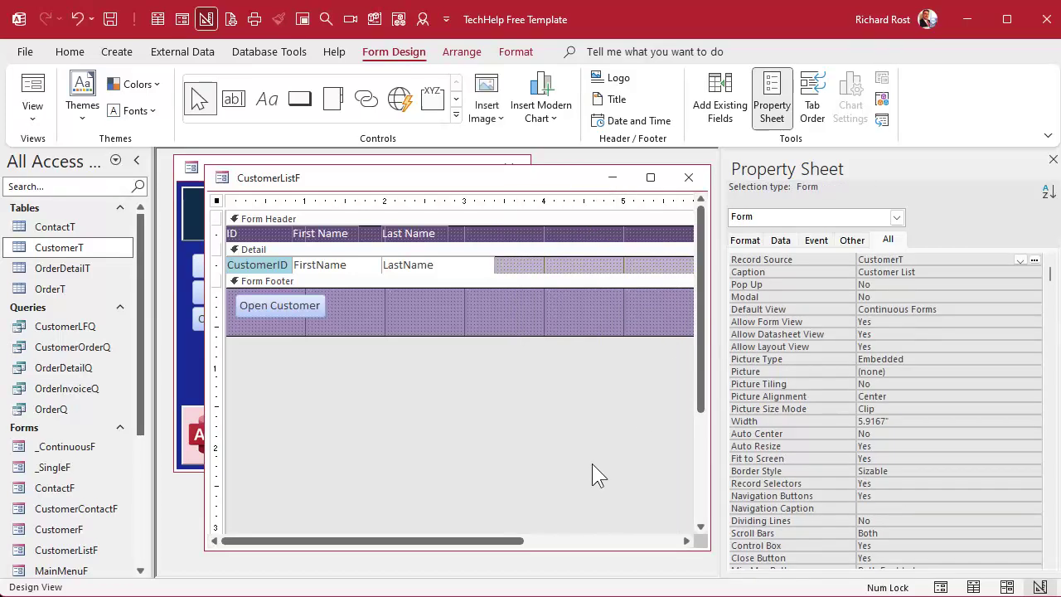
Add the Completed field to Detail without its label, and narrow the form.
left_click(712, 122)
left_click_drag(780, 448, 621, 273)
left_click(487, 273)
key("Delete")
left_click(572, 272)
left_click_drag(481, 541, 573, 541)
left_click(572, 266)
left_click_drag(606, 261, 519, 252)
Copy the Last Name header label, rename it Completed, and shorten the Form Header.
left_click(312, 232)
key("ctrl+c")
key("ctrl+v")
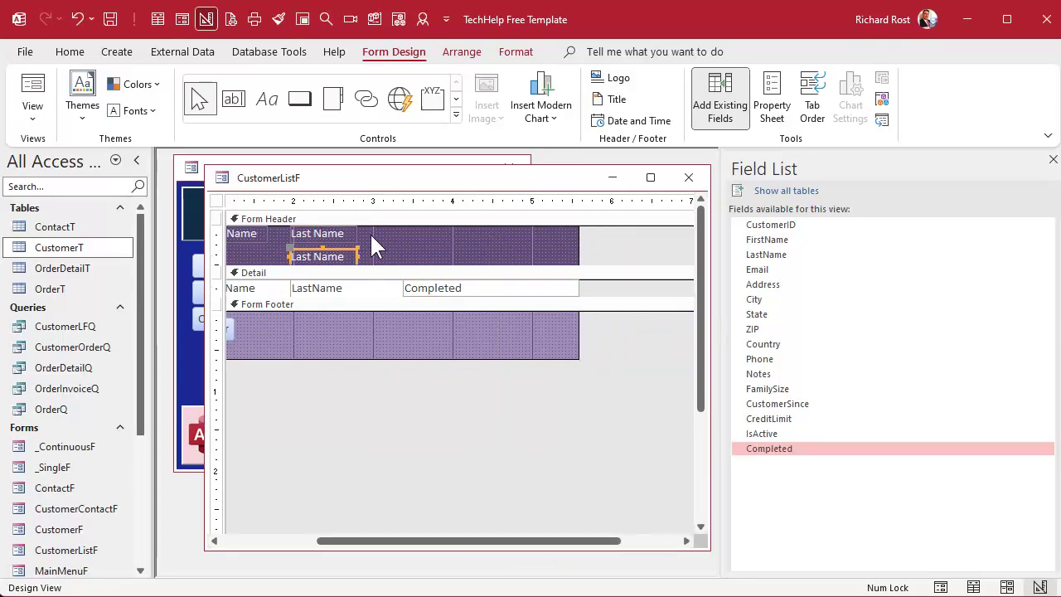
left_click_drag(348, 257, 460, 226)
key("F2")
type("Completed")
left_click(374, 240)
left_click_drag(387, 264, 387, 241)
Close the design and reopen the Customer List form to see the Completed column.
left_click(435, 265)
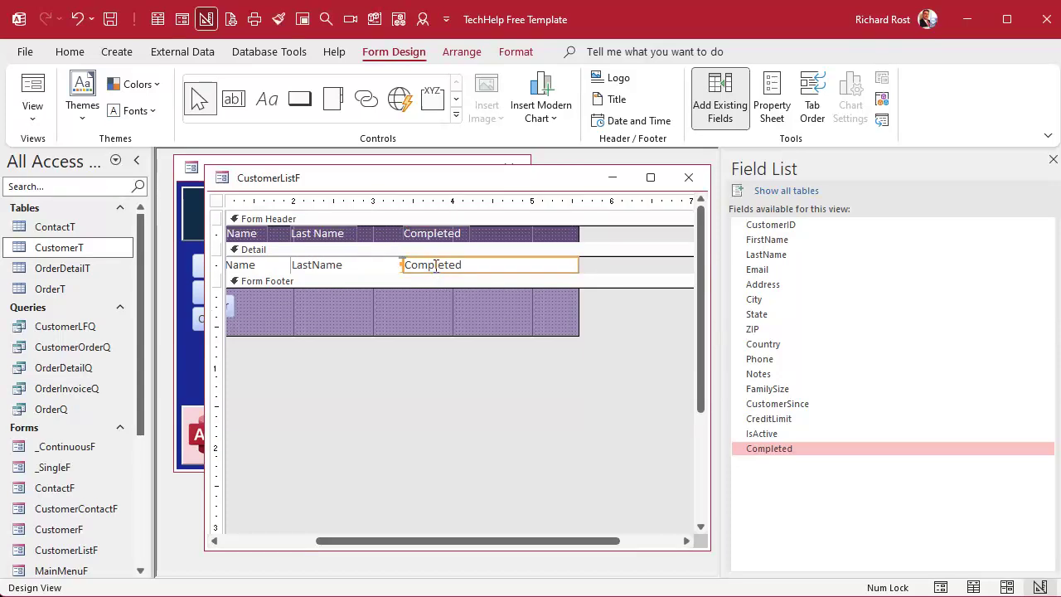
left_click(515, 52)
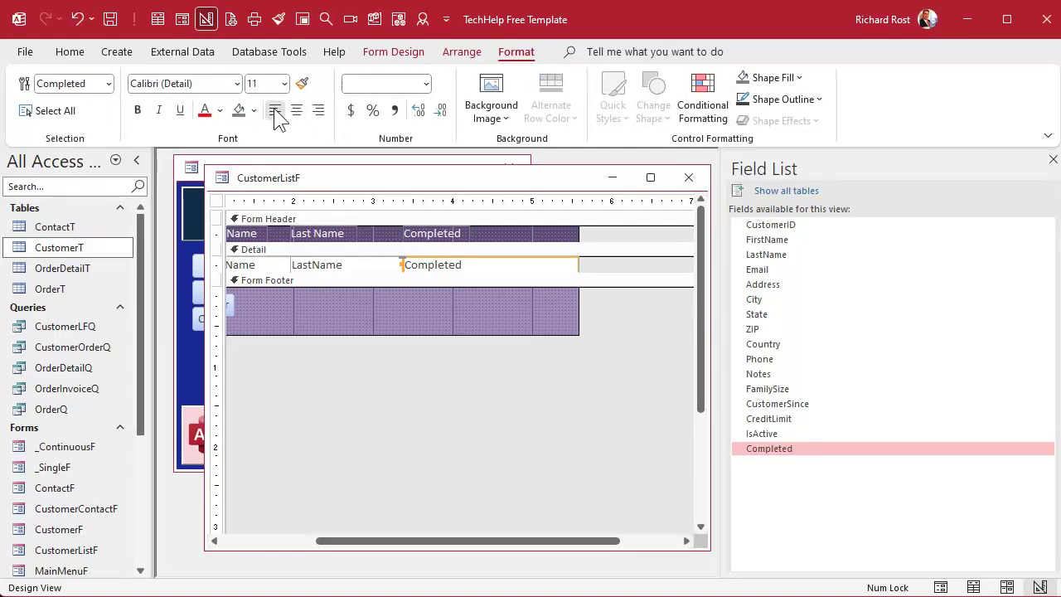
left_click(324, 305)
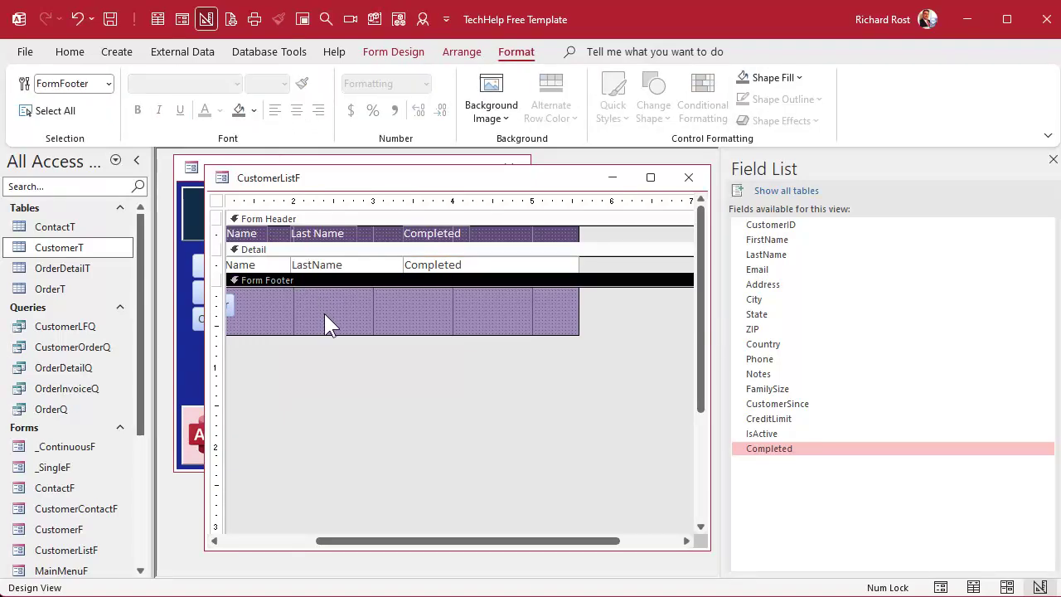
left_click(688, 176)
left_click(261, 276)
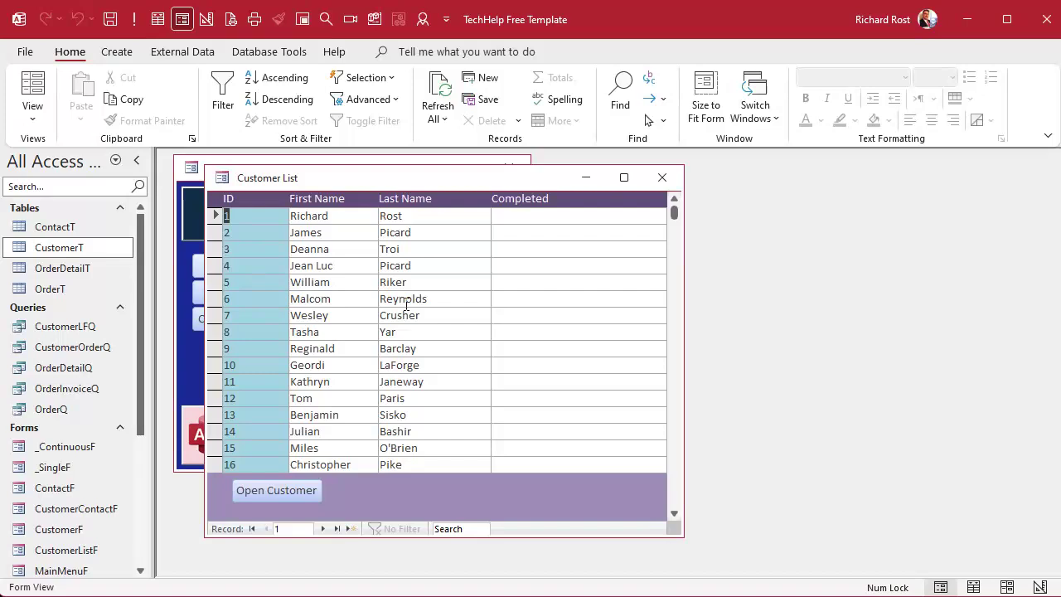
Enter Completed values 130 and 85 for the first two customers.
left_click(512, 214)
type("130")
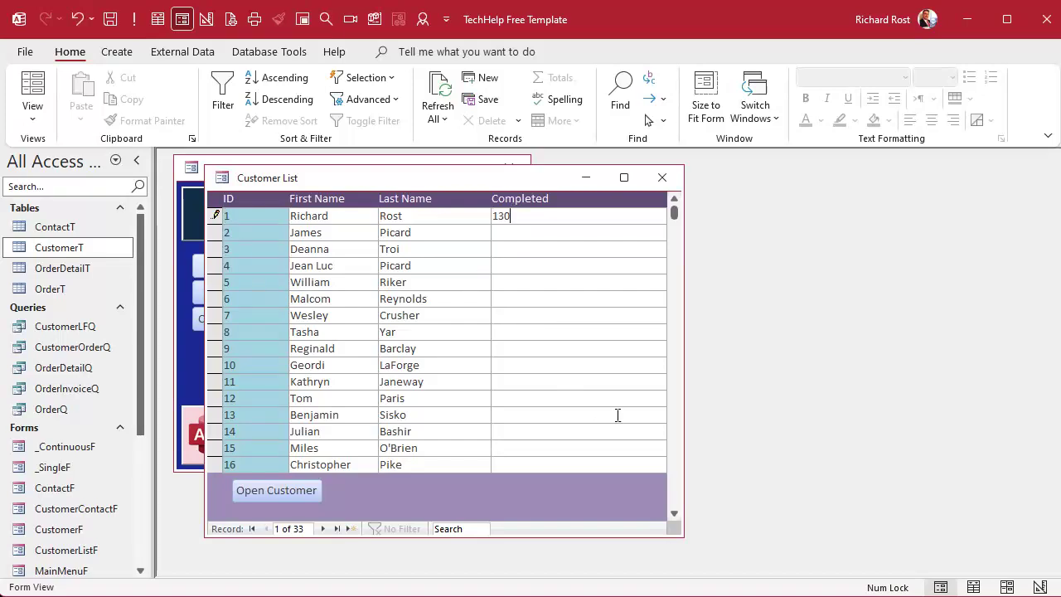
key("Return")
key("Tab")
type("85")
key("Return")
key("Tab")
Enter 40 and 2 for the third and fourth customers, then switch to Design View.
type("40")
key("Tab")
key("Tab")
key("Tab")
key("Tab")
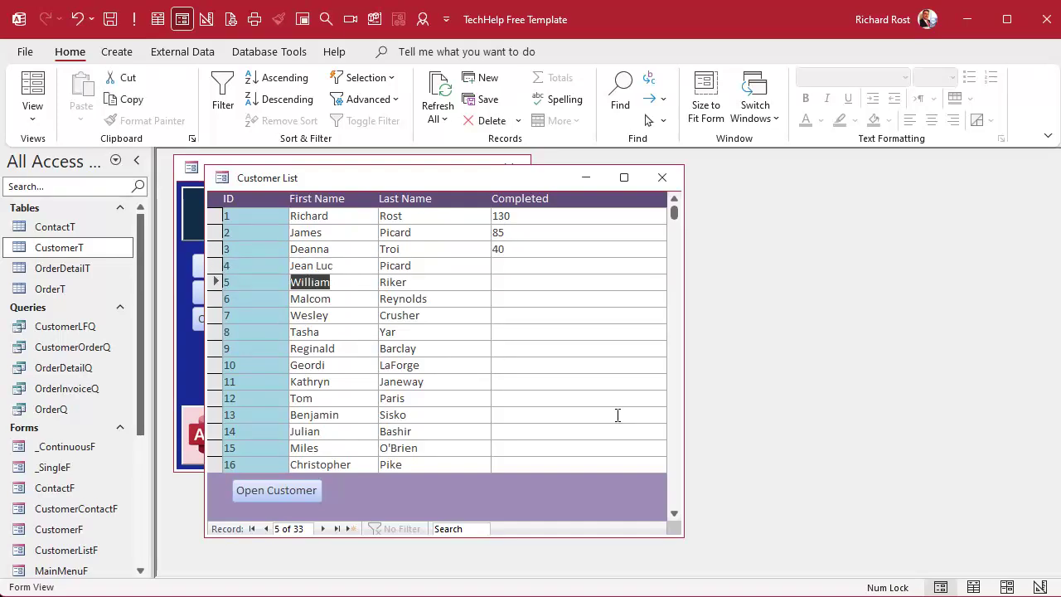
key("Tab")
key("shift+Tab")
key("shift+Tab")
type("2")
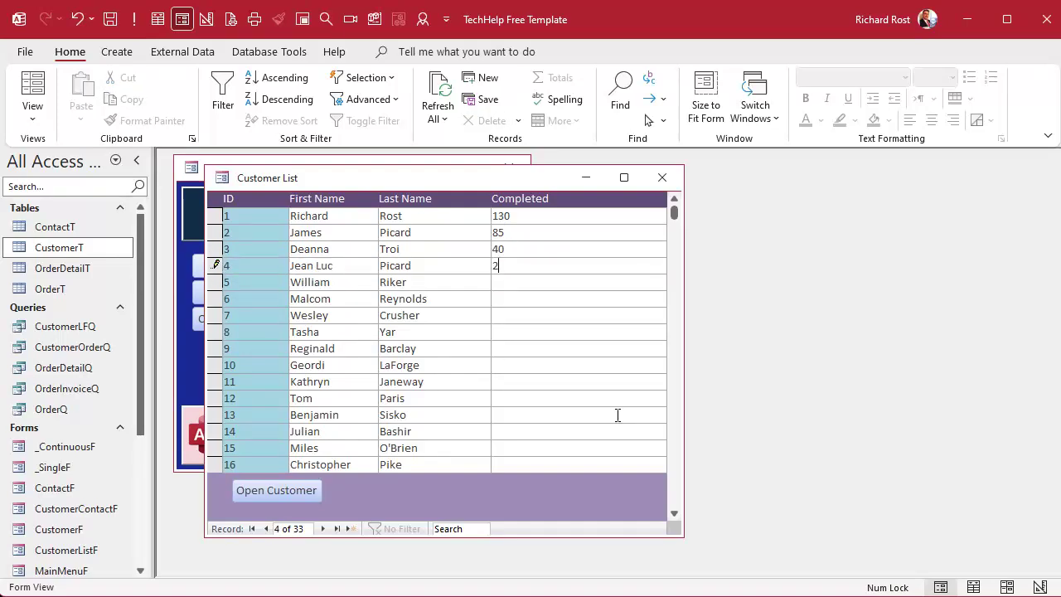
key("Tab")
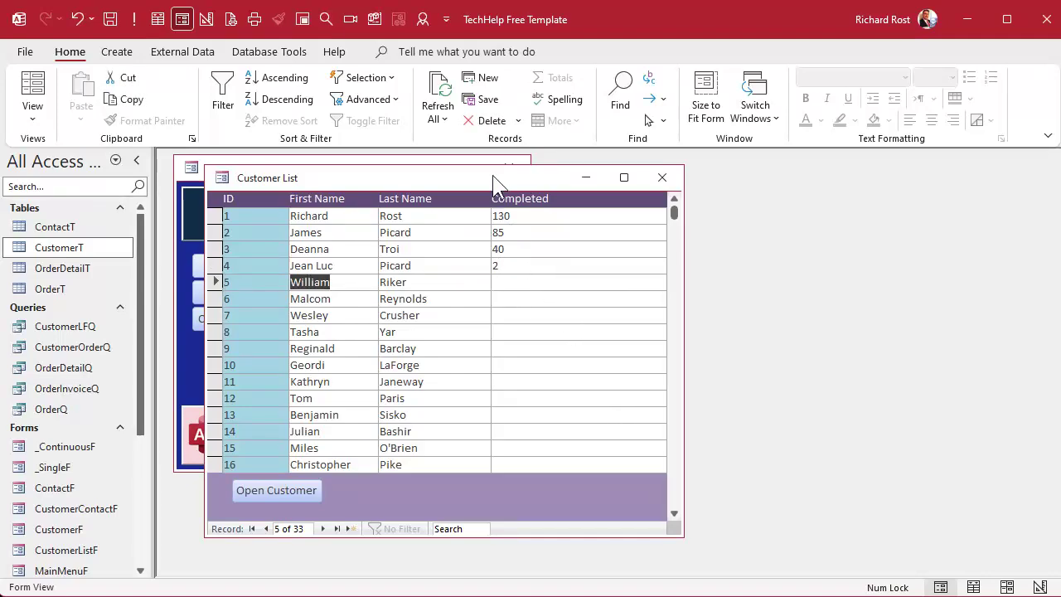
right_click(495, 183)
left_click(554, 308)
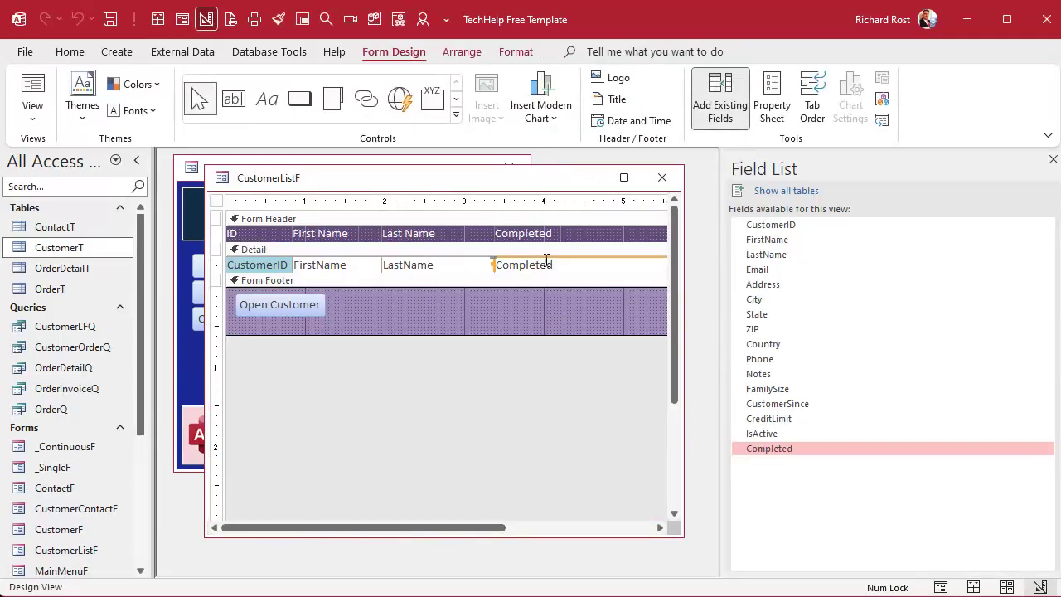
Start a new Data Bar conditional formatting rule for the Completed box.
left_click(517, 53)
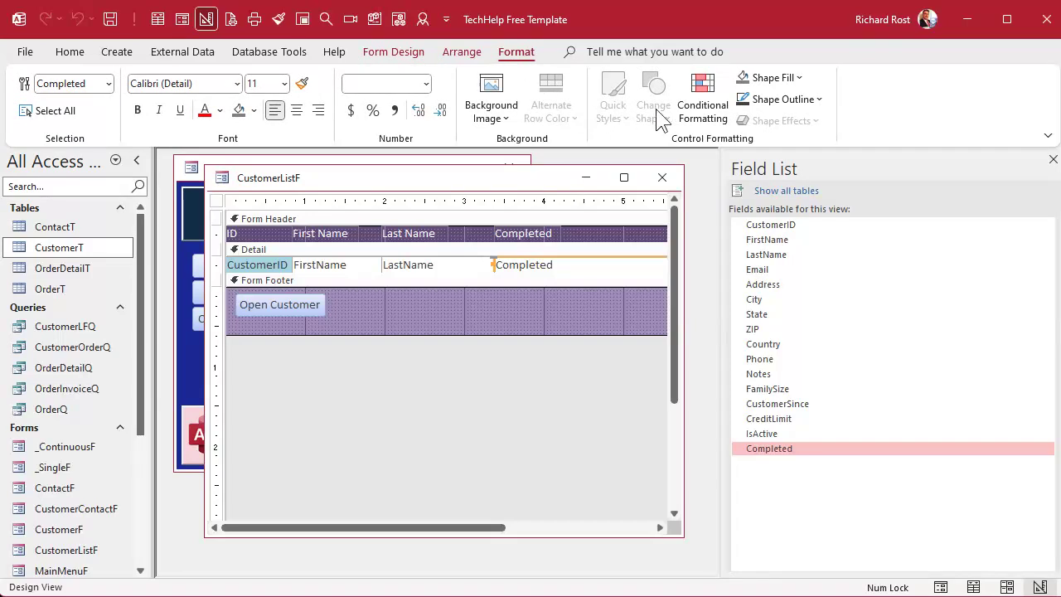
left_click(709, 126)
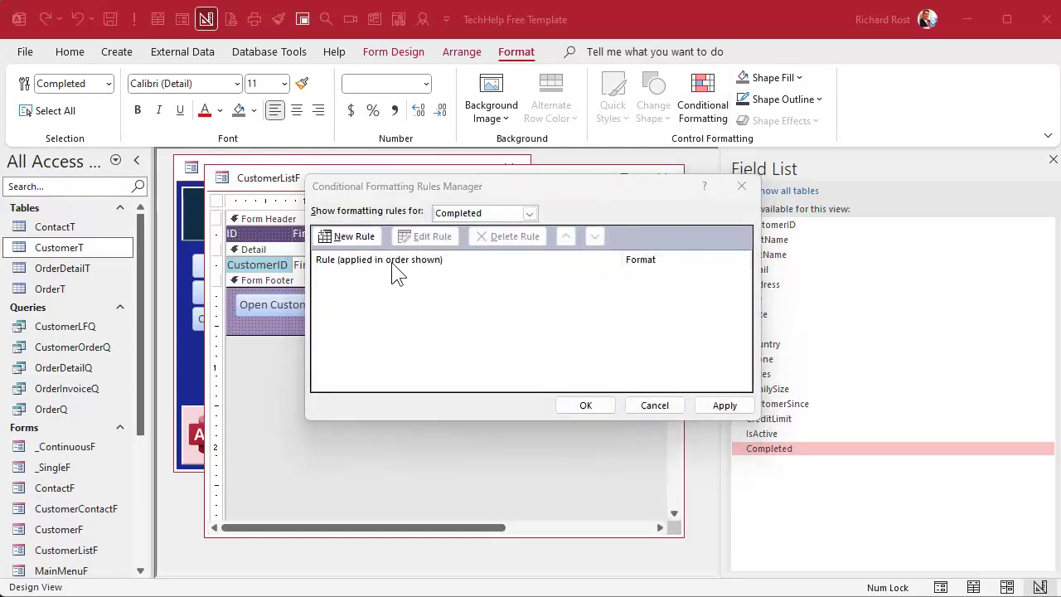
left_click(345, 236)
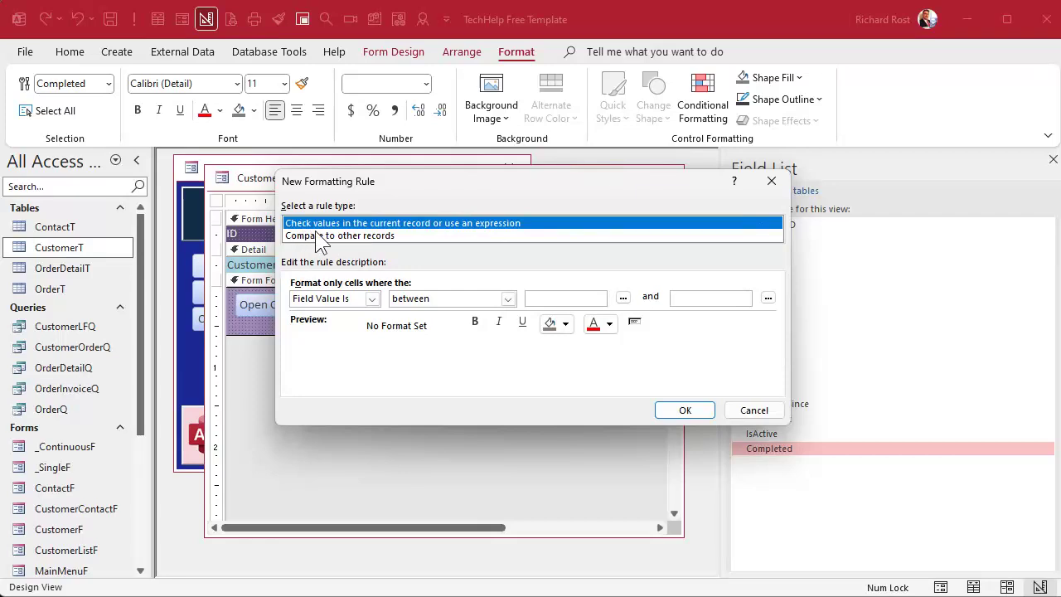
left_click(398, 237)
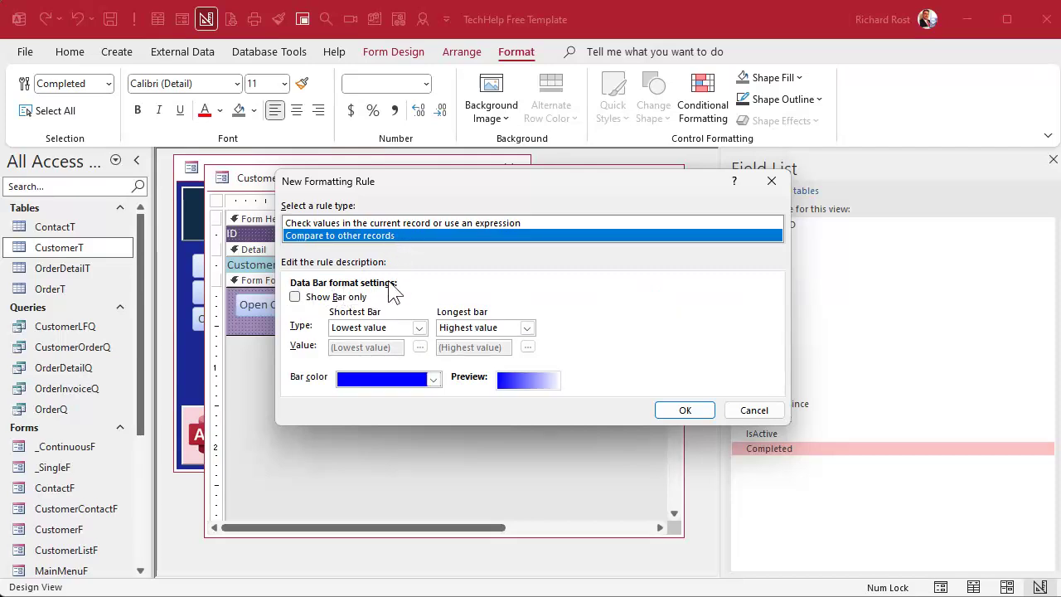
left_click(294, 299)
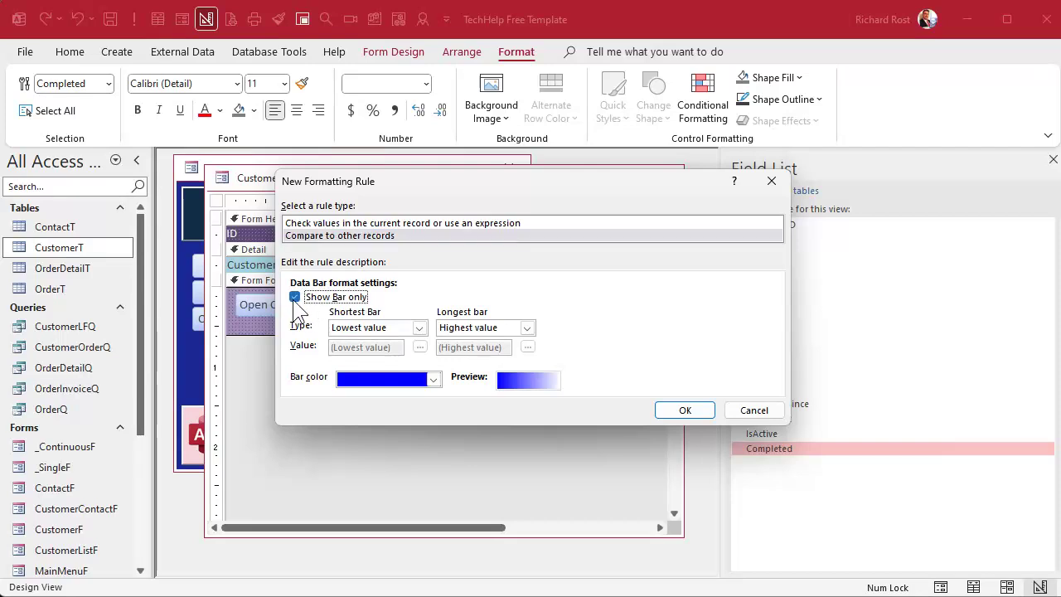
left_click(294, 298)
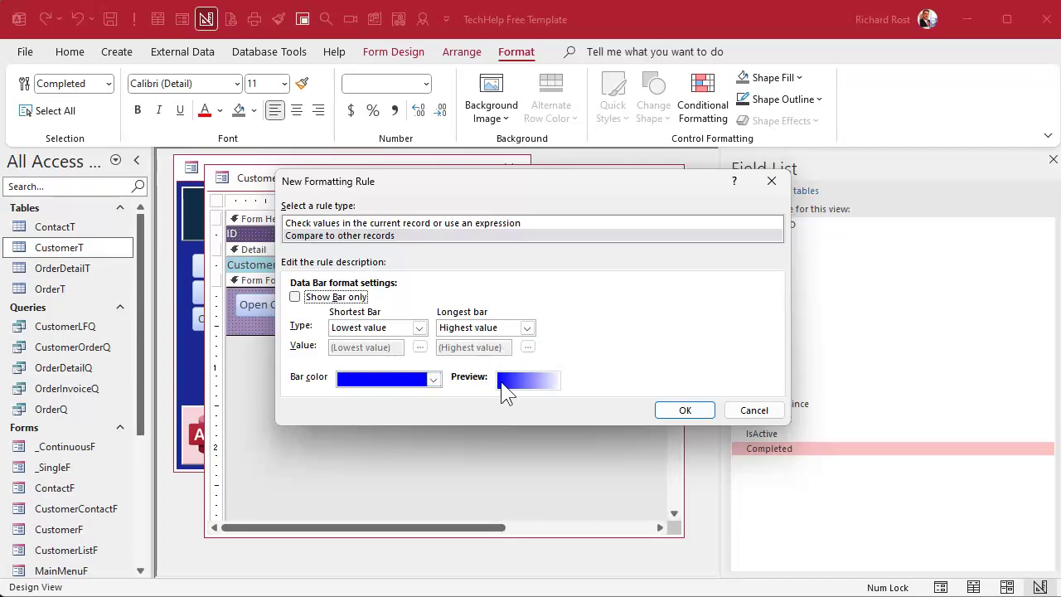
Set the data bar colour to dark teal and confirm the rule.
left_click(433, 381)
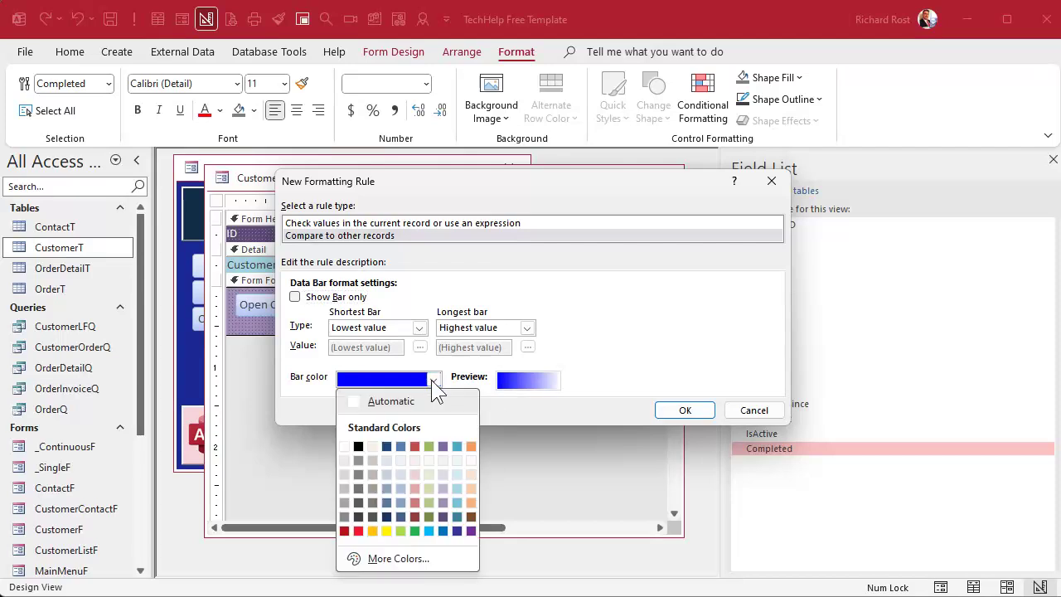
left_click(456, 489)
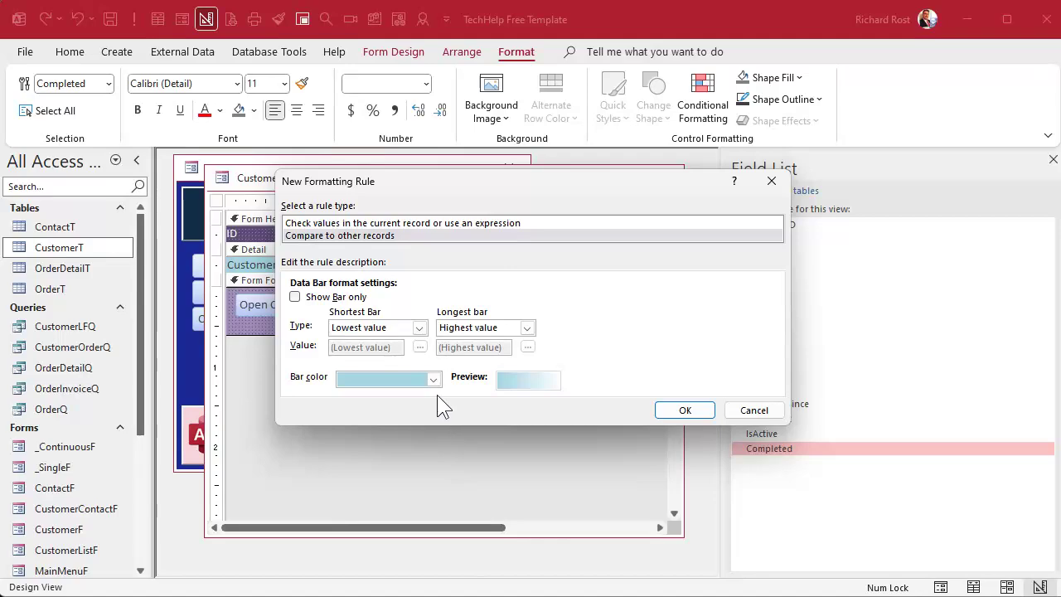
left_click(433, 380)
left_click(457, 517)
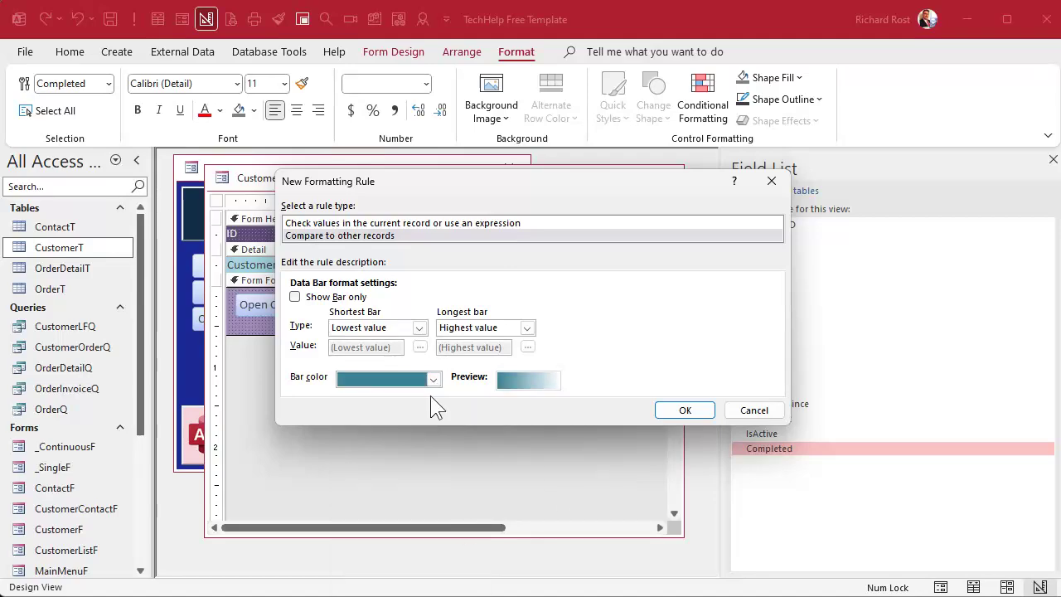
left_click(686, 410)
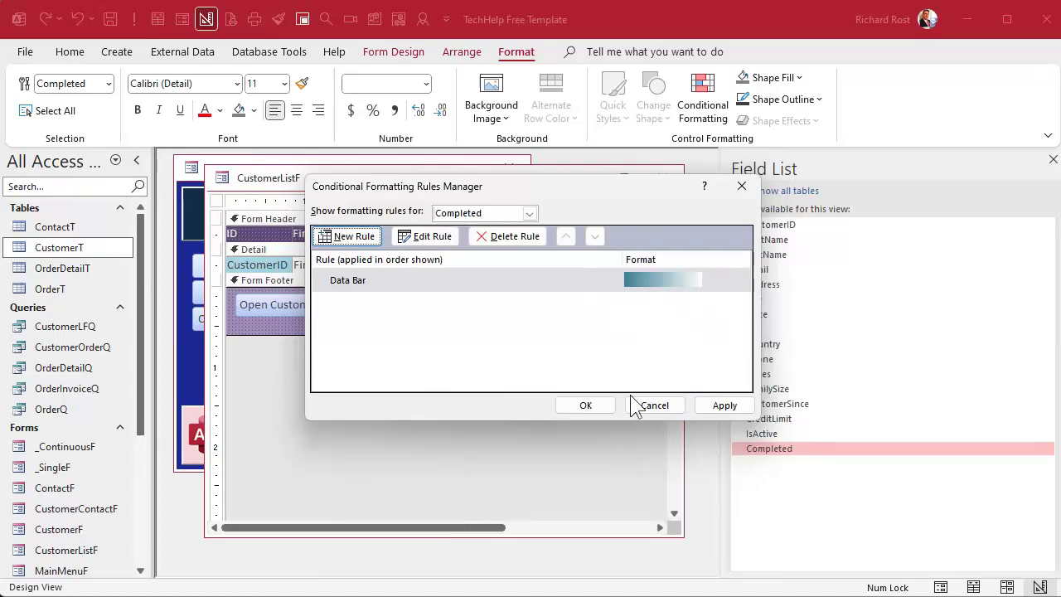
left_click(603, 407)
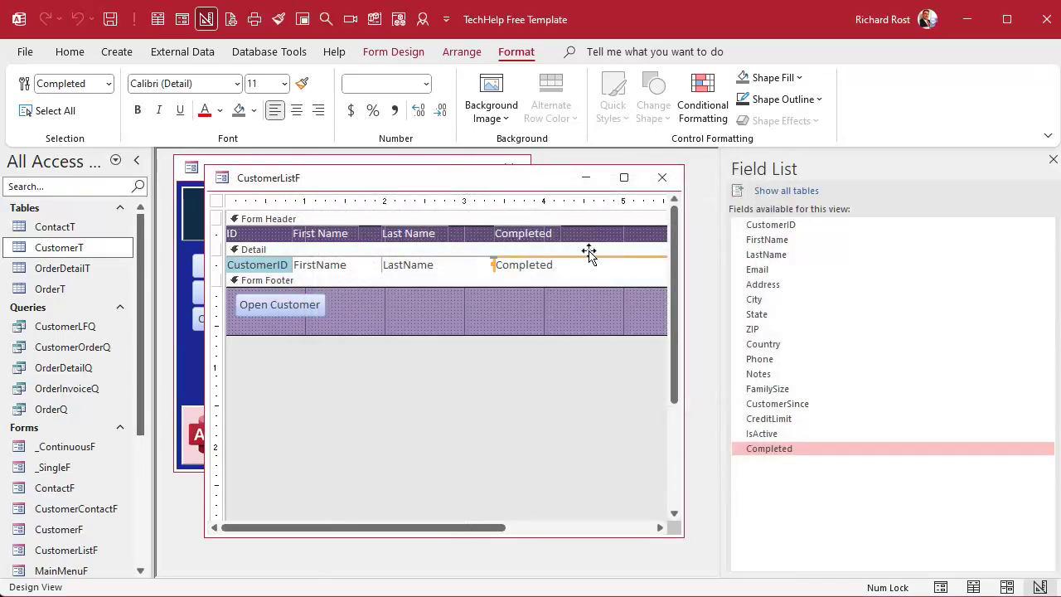
Save the design, view the bars in Customer List, then return to Design View.
left_click(663, 178)
left_click(246, 274)
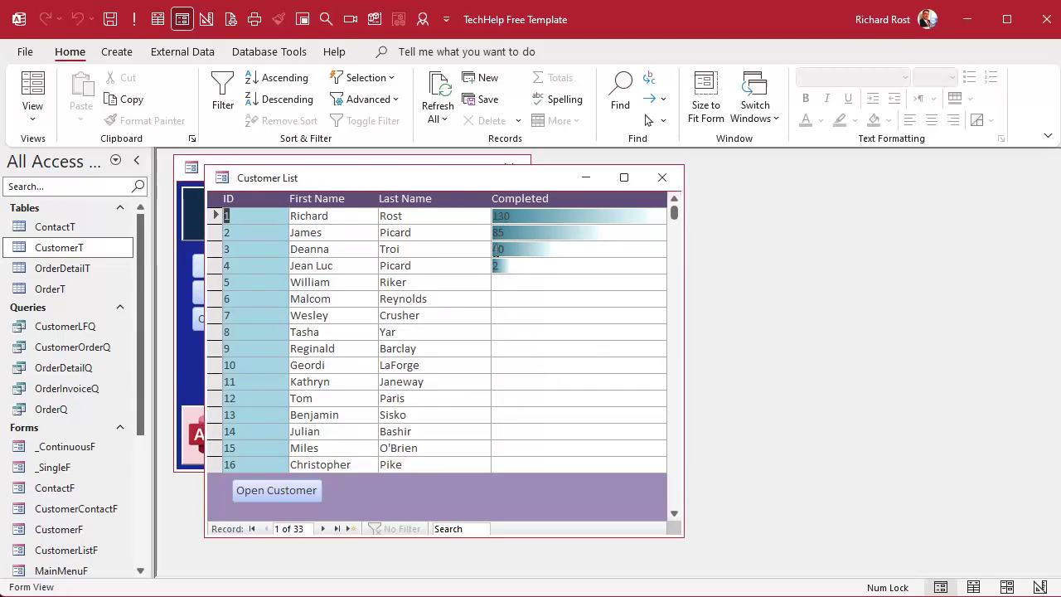
right_click(508, 178)
left_click(576, 304)
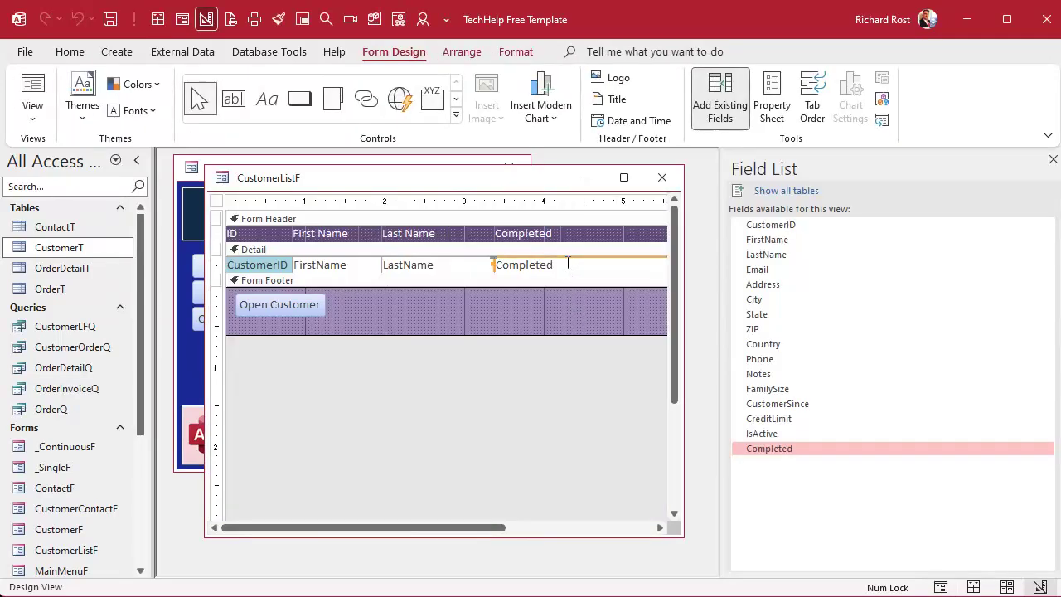
Center-align the Completed values, then save and reopen the form.
left_click(515, 52)
left_click(316, 111)
left_click(297, 111)
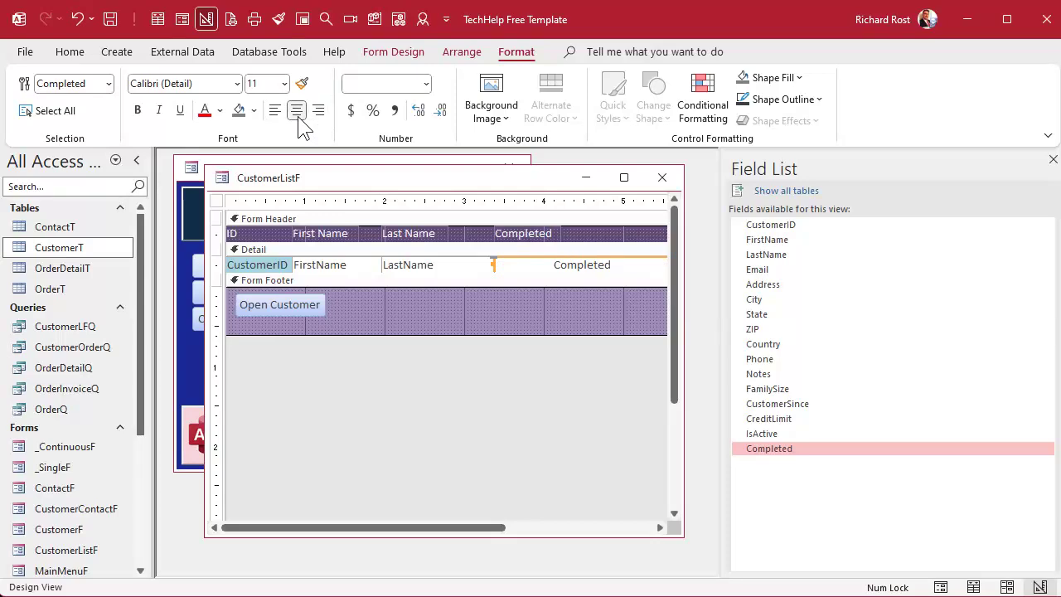
left_click(663, 177)
left_click(261, 266)
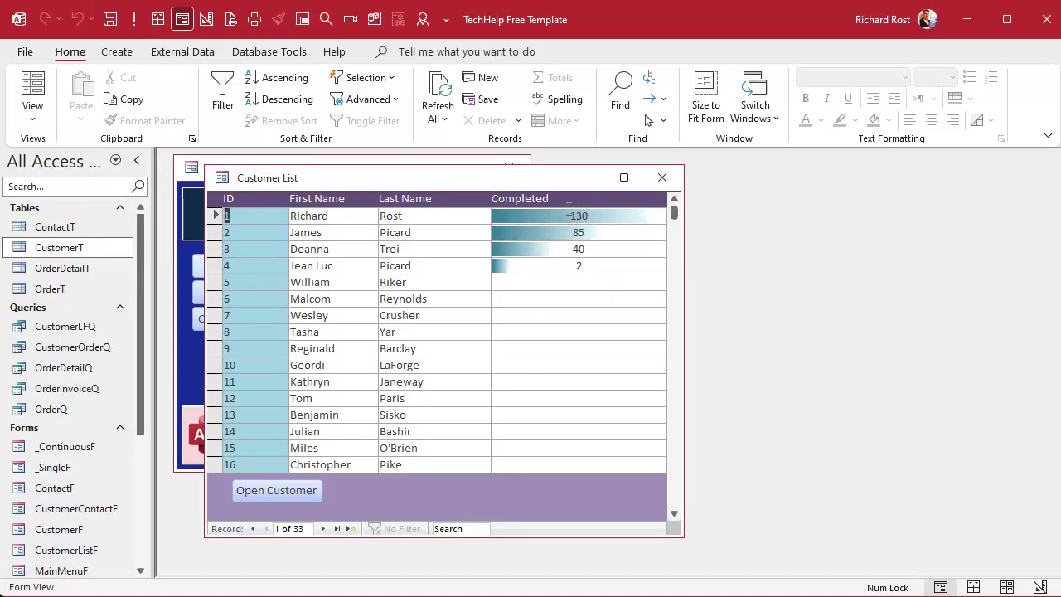
In Design View, widen the window and left-align the Completed text box.
right_click(519, 173)
left_click(575, 313)
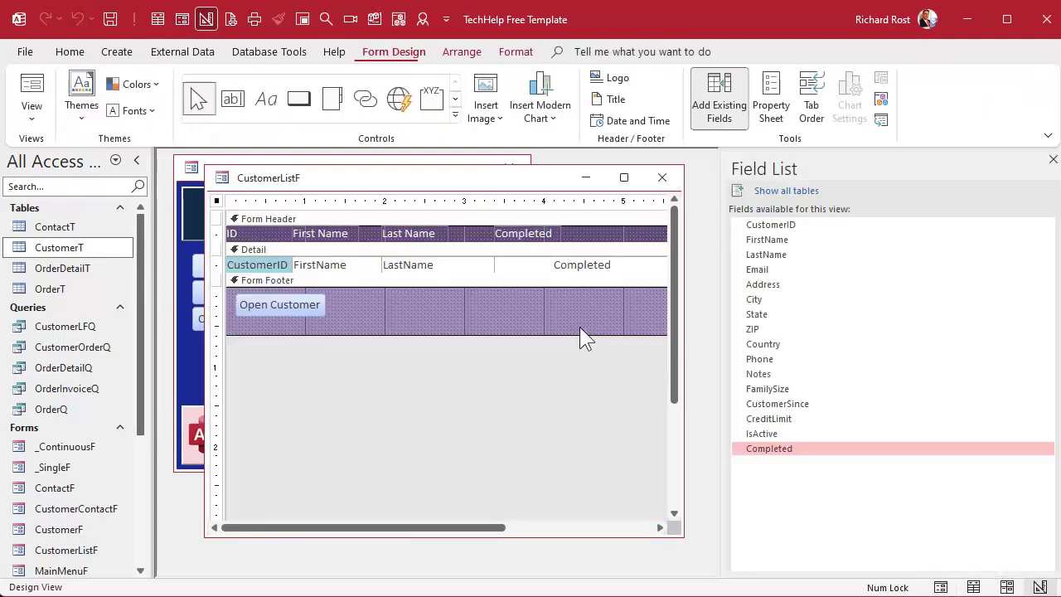
left_click_drag(684, 267, 718, 274)
left_click(607, 264)
left_click(512, 52)
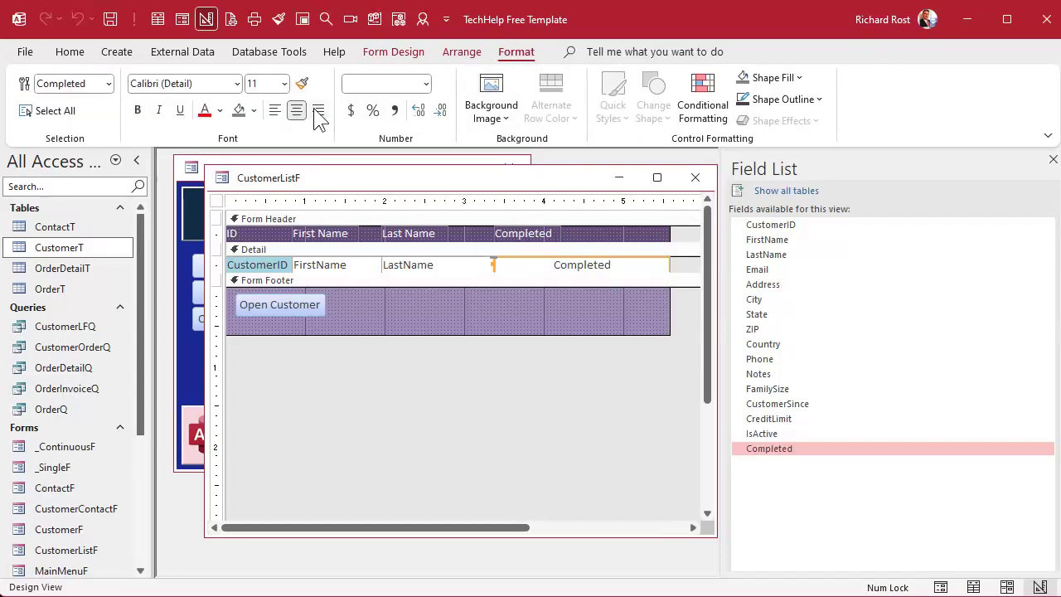
left_click(274, 110)
Paste a copy of the Completed box, delete the copy's Data Bar rule, and narrow it.
left_click(538, 296)
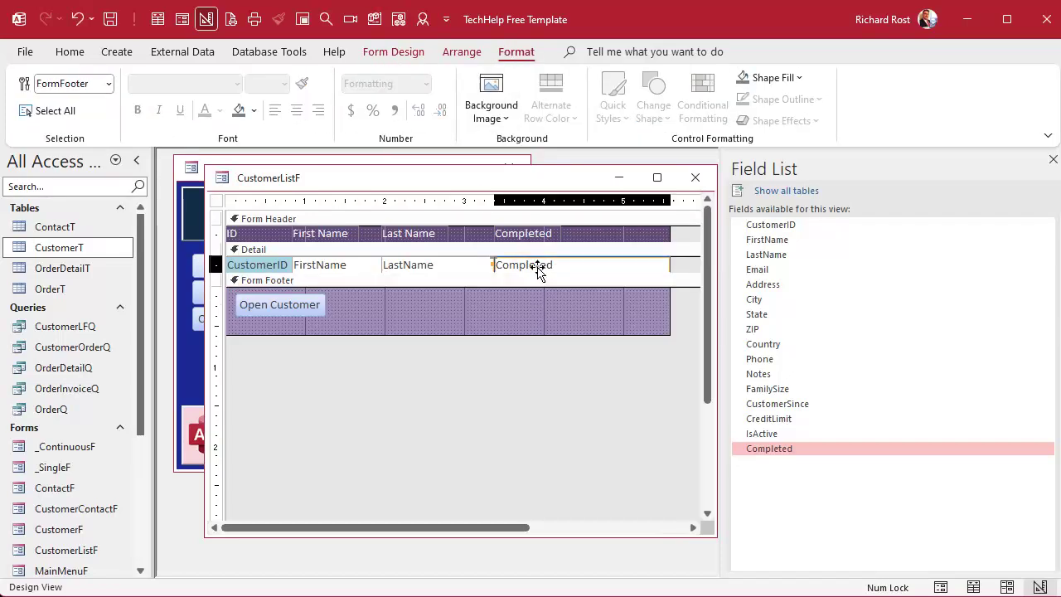
key("ctrl+v")
left_click(536, 305)
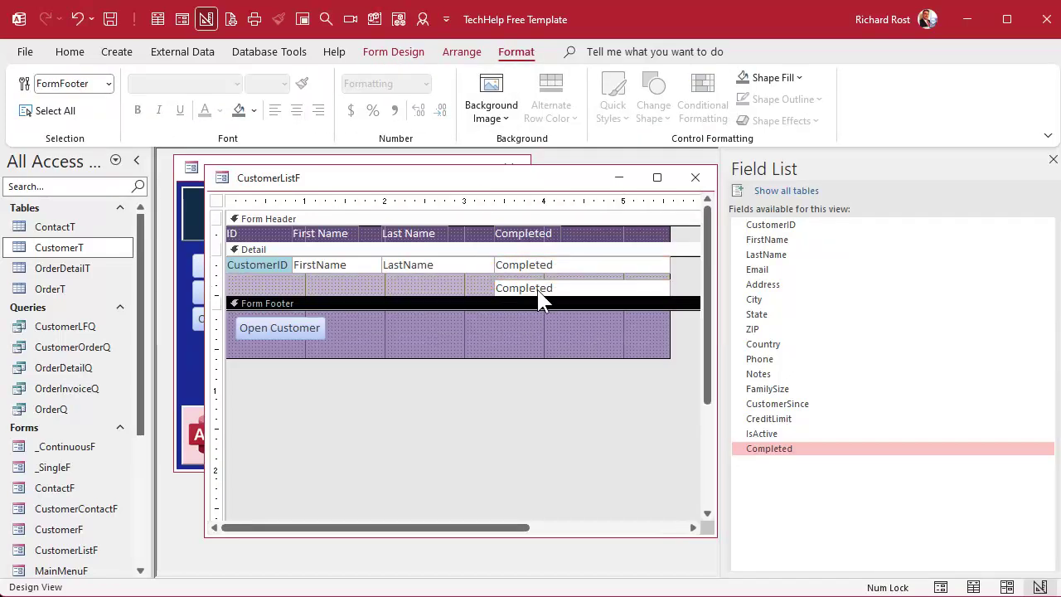
left_click(535, 283)
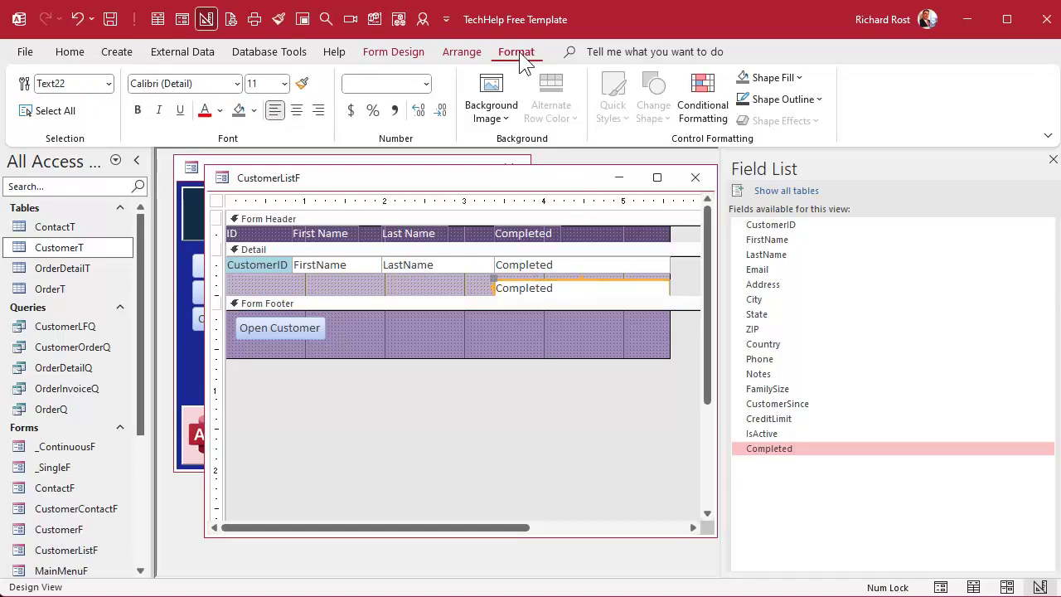
left_click(704, 109)
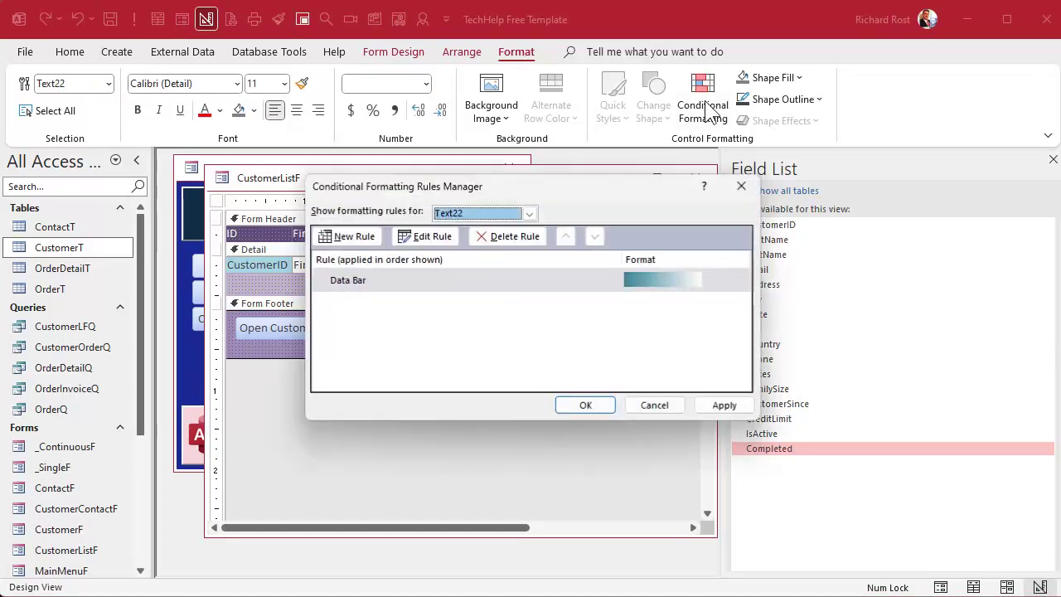
left_click(638, 280)
left_click(513, 237)
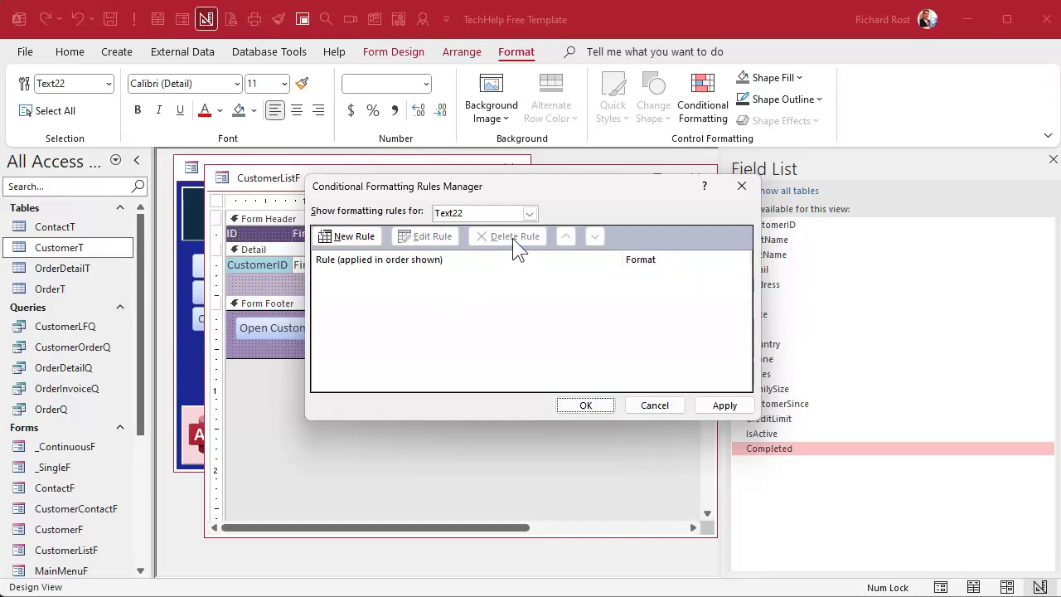
left_click(585, 405)
left_click_drag(670, 289, 535, 287)
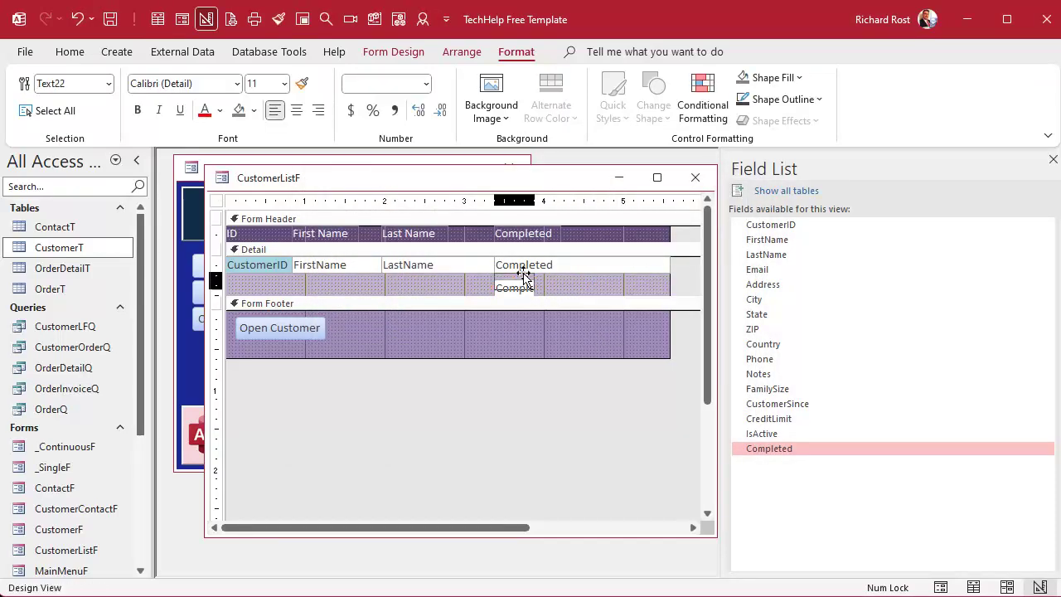
key("Delete")
left_click(530, 265)
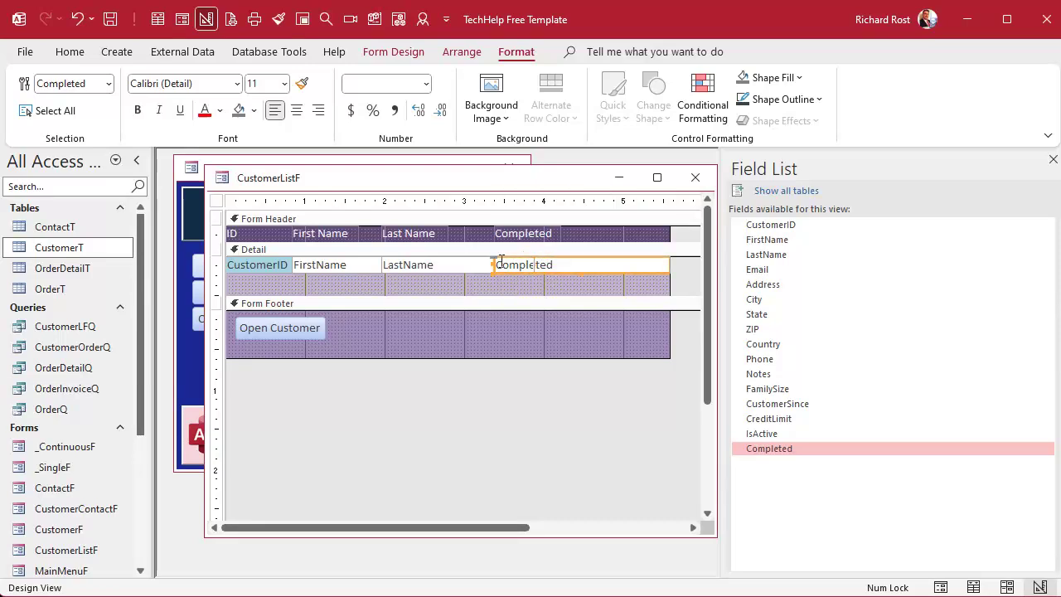
Move the Completed box right, set its Data Bar rule to Show Bar Only, and shorten Detail.
left_click_drag(493, 265, 535, 265)
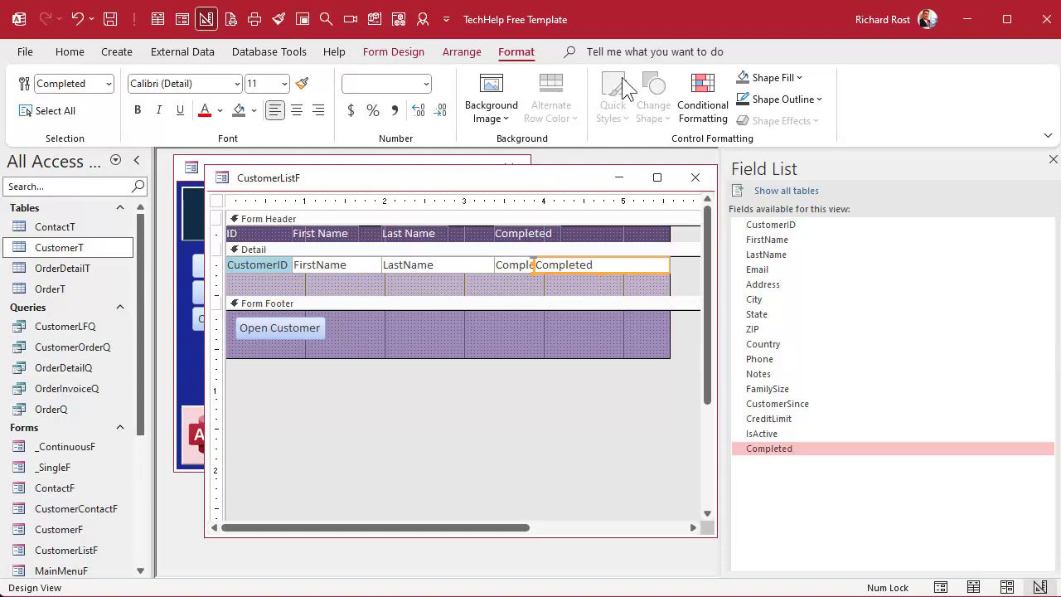
left_click(702, 91)
double_click(458, 276)
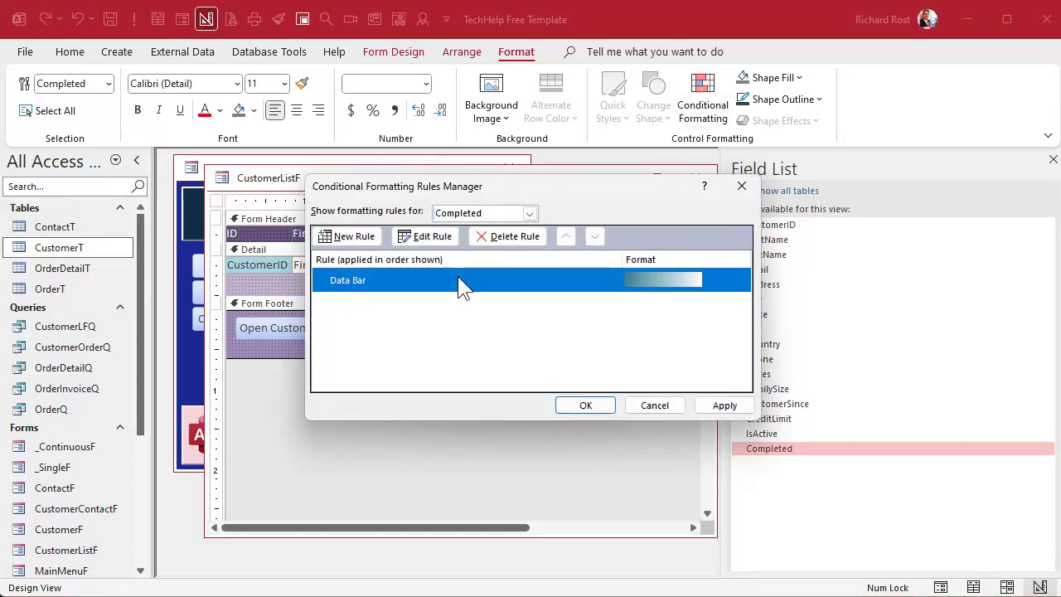
left_click(349, 298)
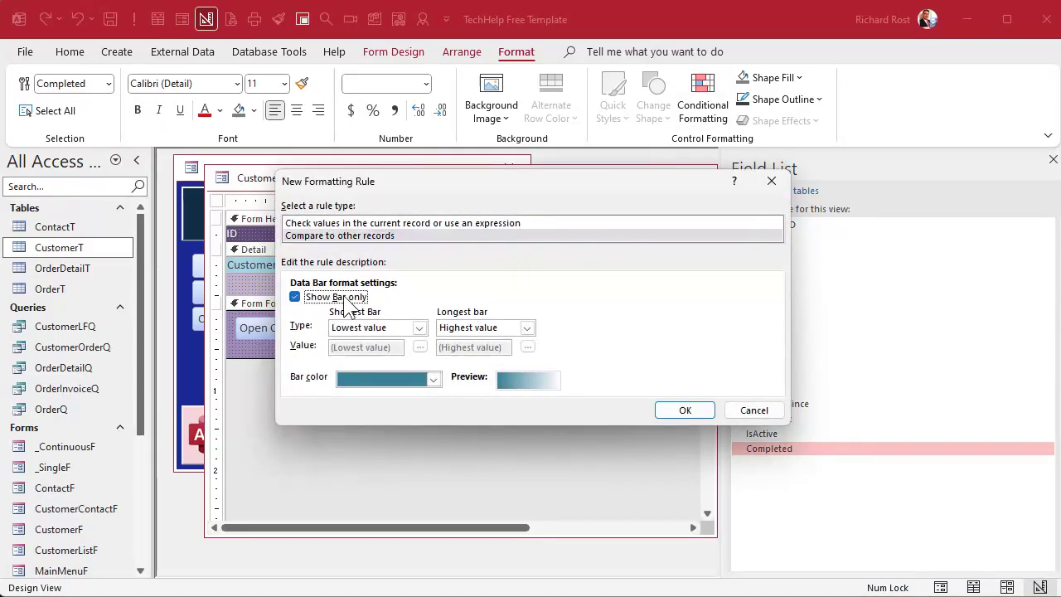
left_click(678, 410)
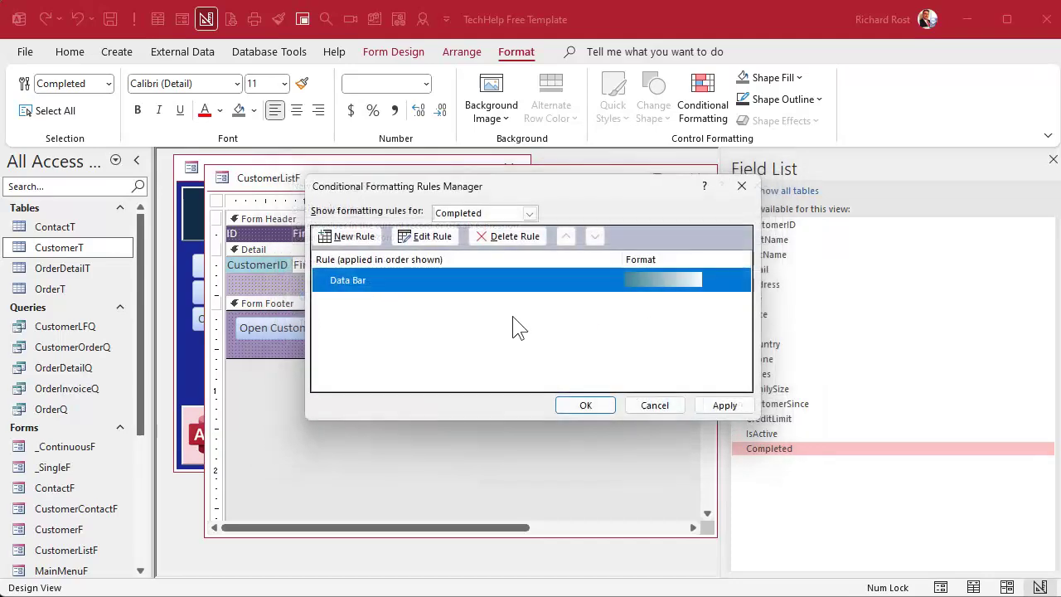
left_click(718, 404)
left_click(587, 406)
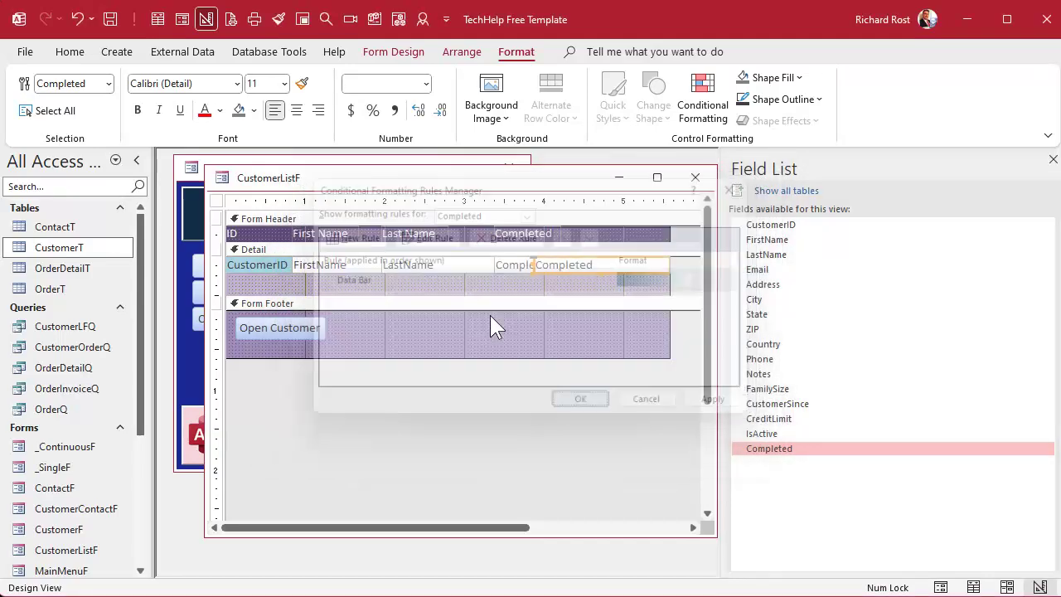
mouse_move(481, 295)
left_mouse_down()
mouse_move(483, 267)
mouse_move(483, 277)
left_mouse_up()
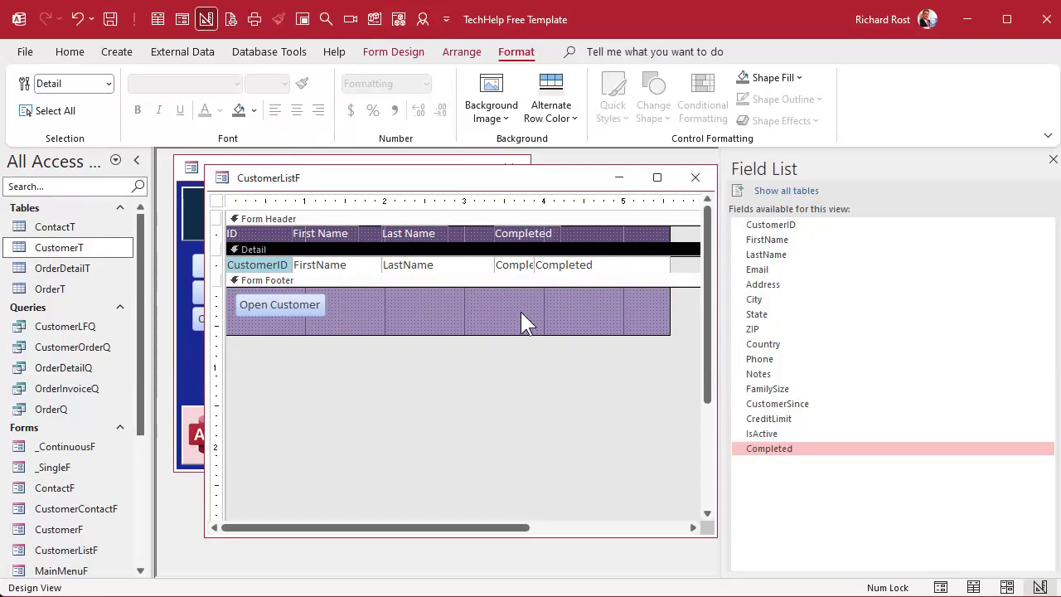
left_click(695, 178)
Change the fourth customer's Completed value to 200 in Form View and refresh.
left_click(269, 265)
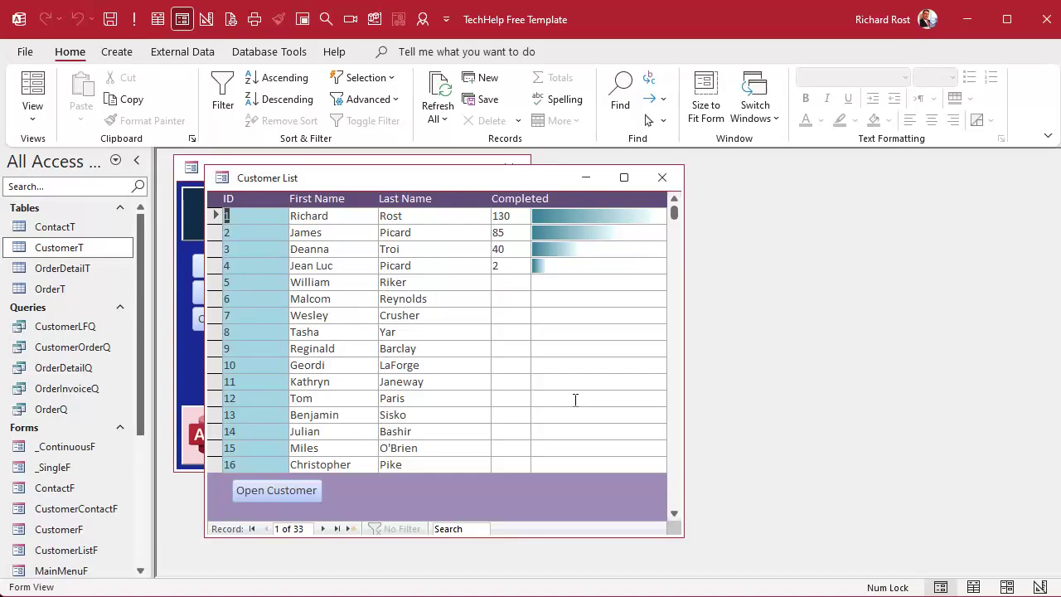
left_click(503, 271)
type("00")
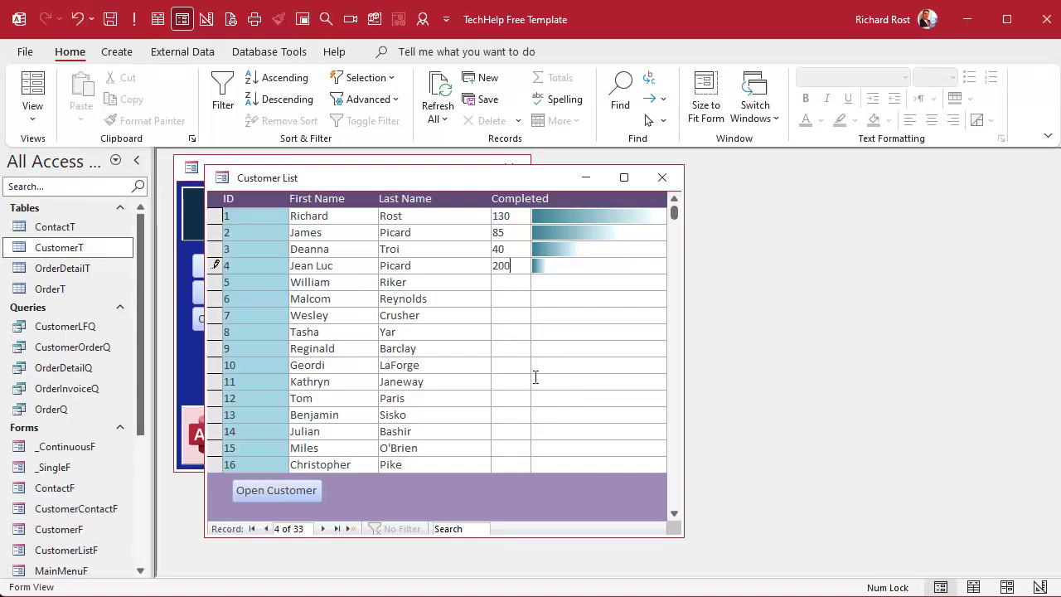
key("Return")
left_click(506, 283)
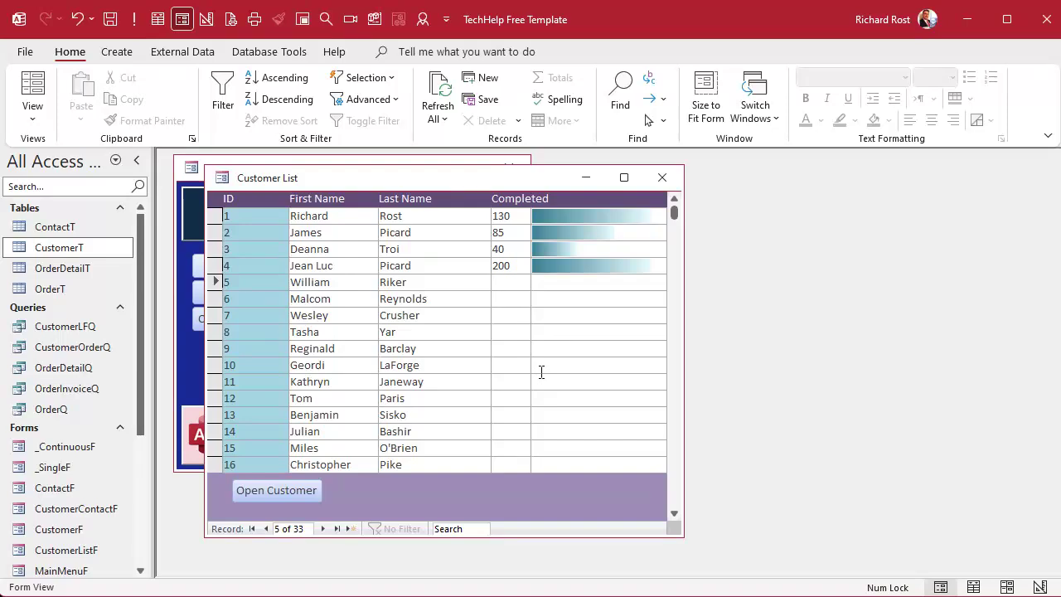
key("shift+F9")
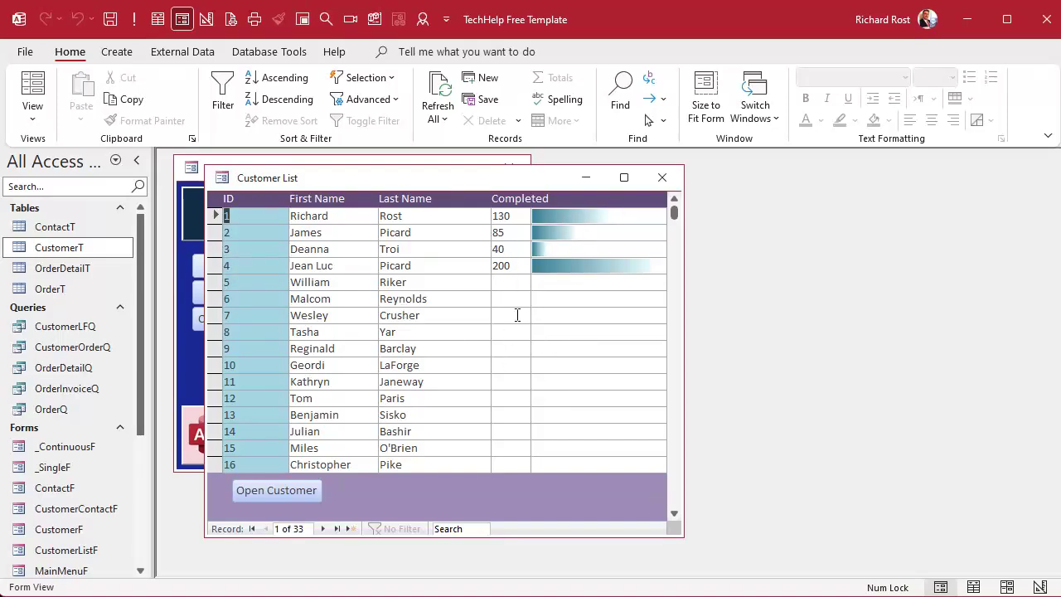
Reopen the form and re-enter 200 for the fourth customer so the bars rescale.
double_click(509, 265)
type("2")
left_click(500, 286)
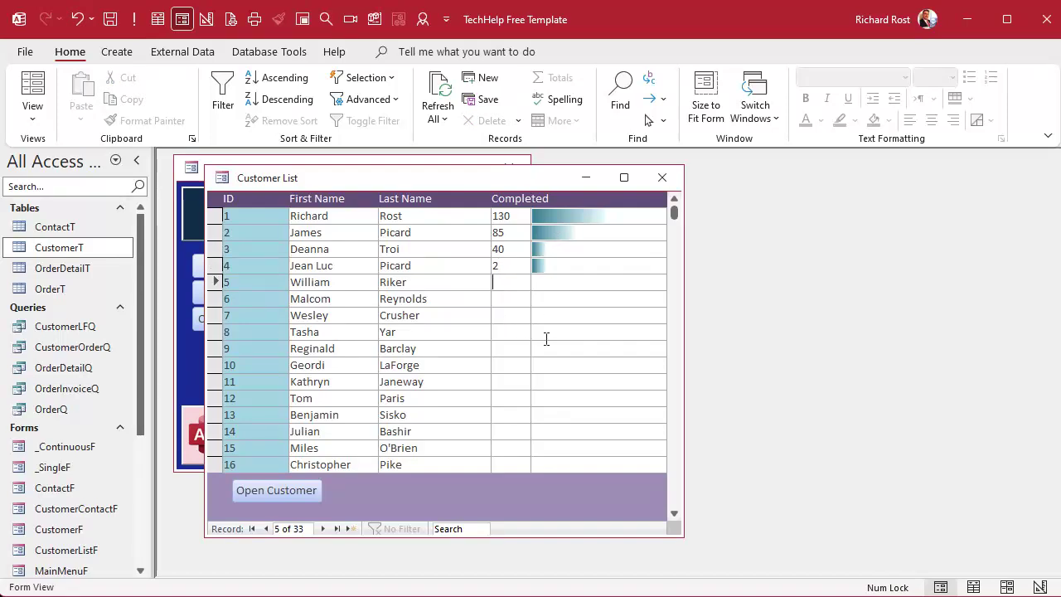
left_click(662, 178)
left_click(281, 266)
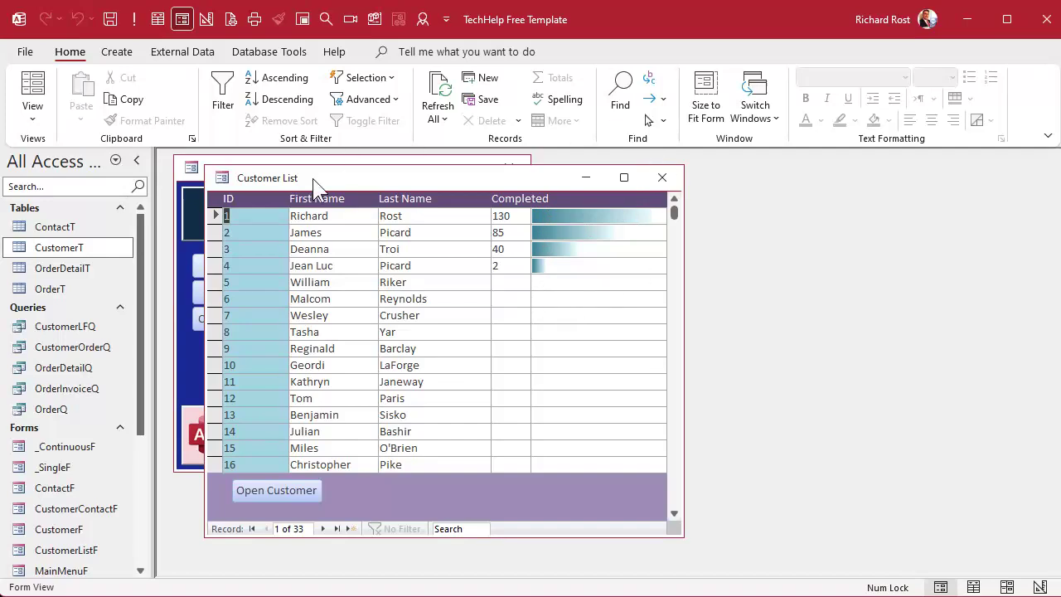
left_click(515, 267)
type("00")
key("Return")
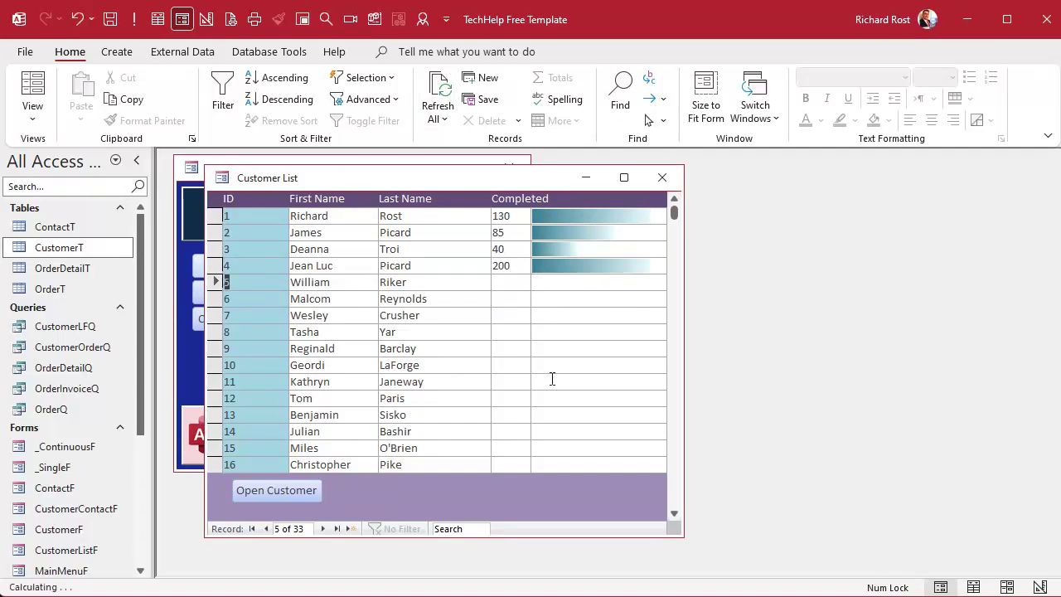